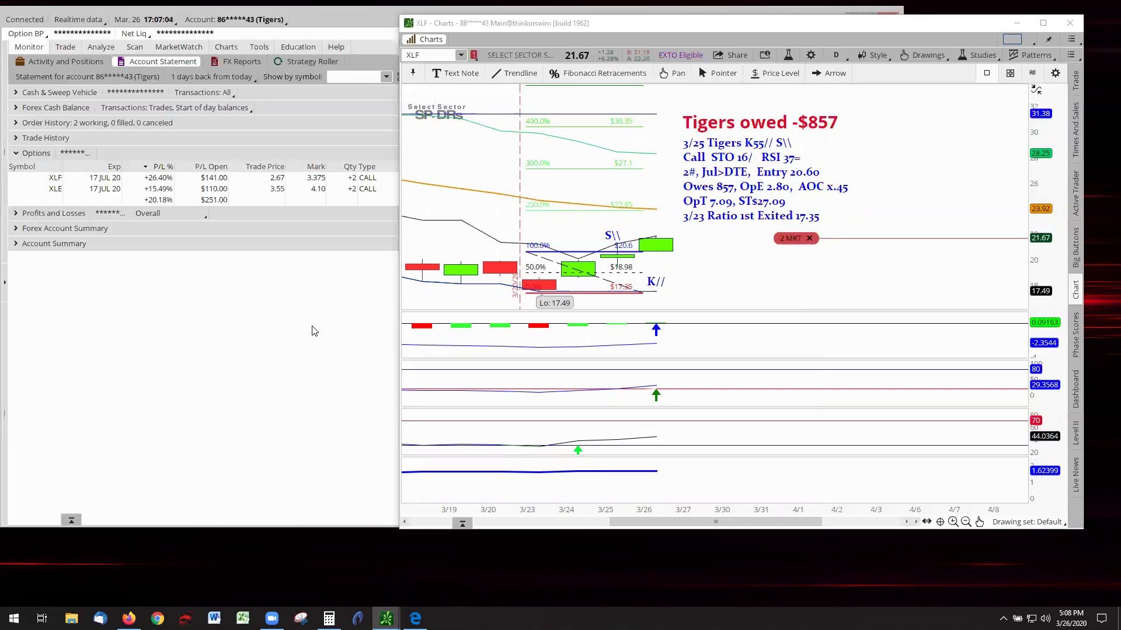
- Examine the XLF chart's recent candles against its Fibonacci retracement levels and the Tigers trade note
{"action": "left_click", "coordinate": [719, 73]}
{"action": "key", "text": "Escape"}
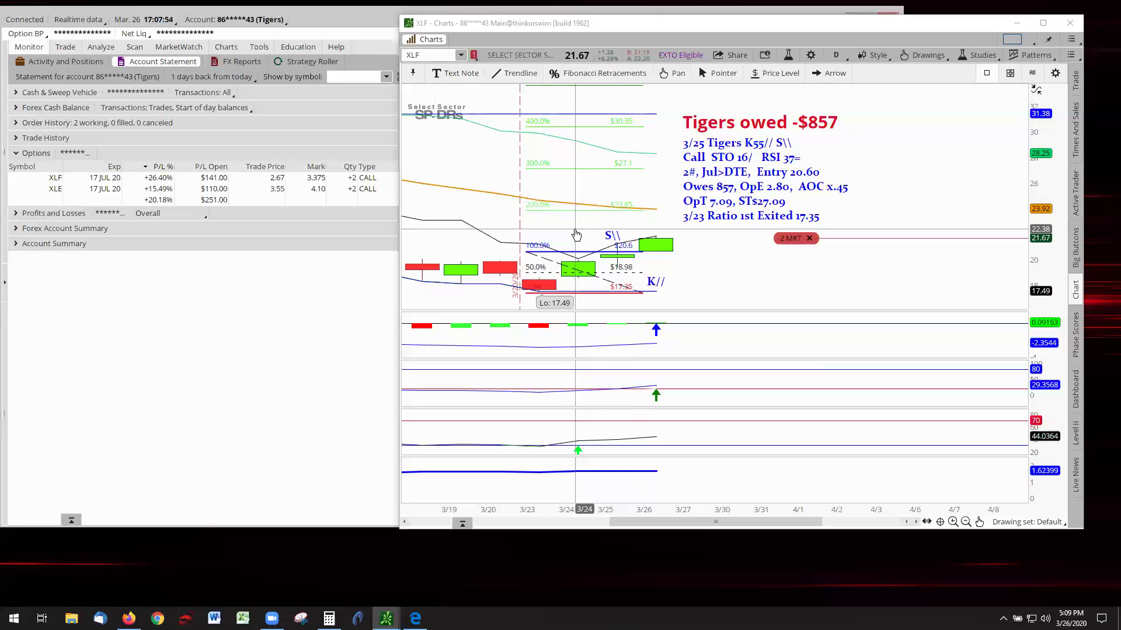
{"action": "left_click", "coordinate": [616, 259]}
{"action": "mouse_move", "coordinate": [628, 258]}
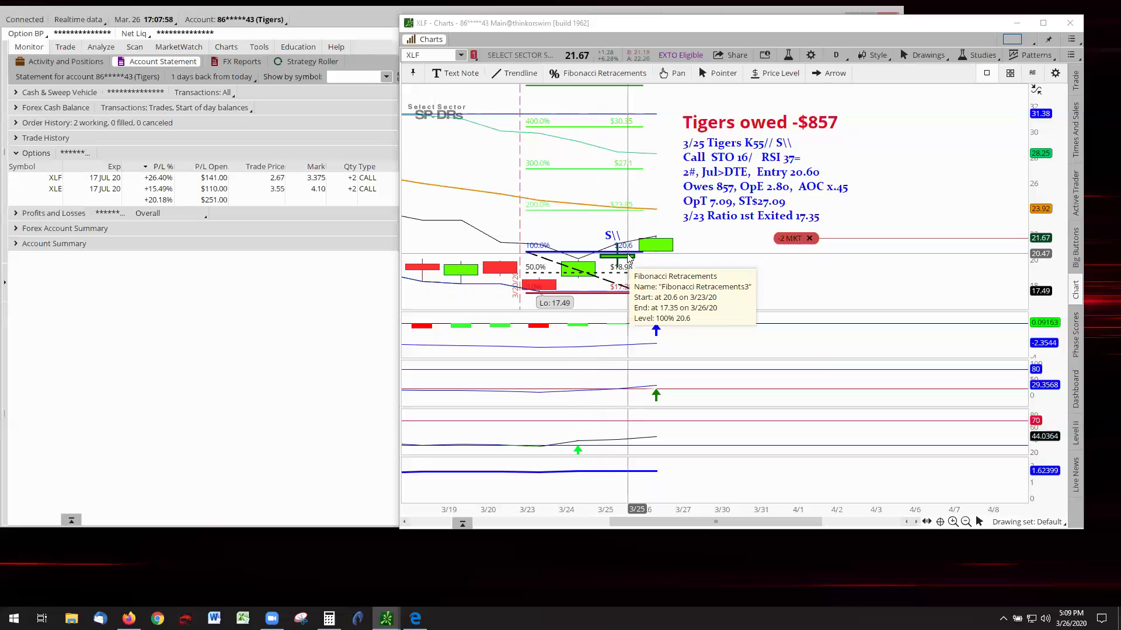
{"action": "left_click", "coordinate": [587, 293]}
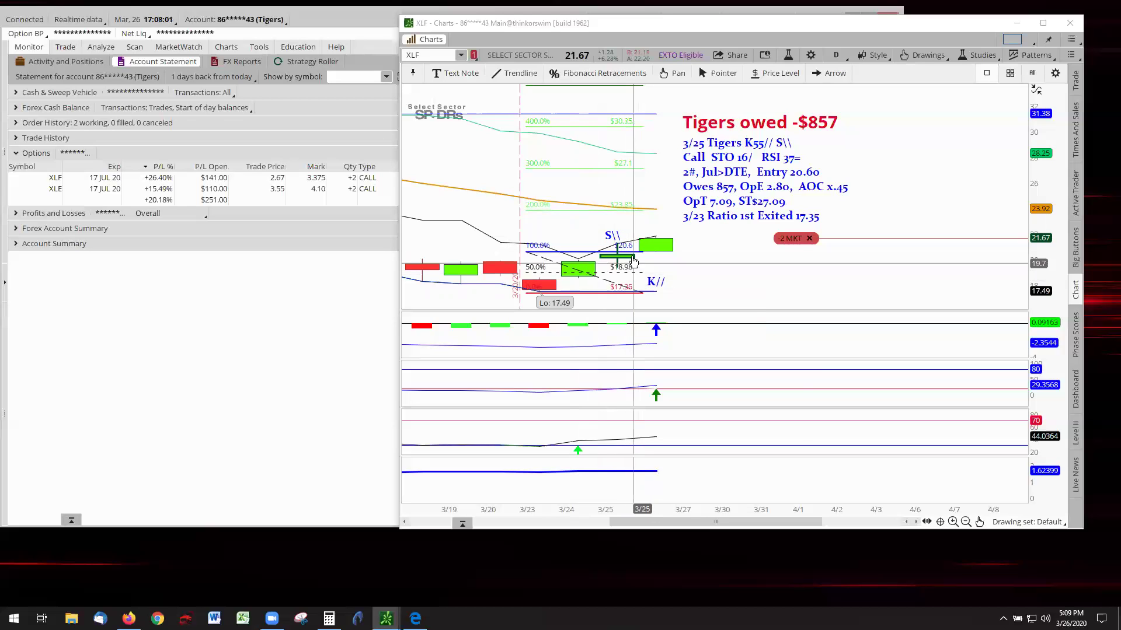
{"action": "left_click", "coordinate": [569, 284]}
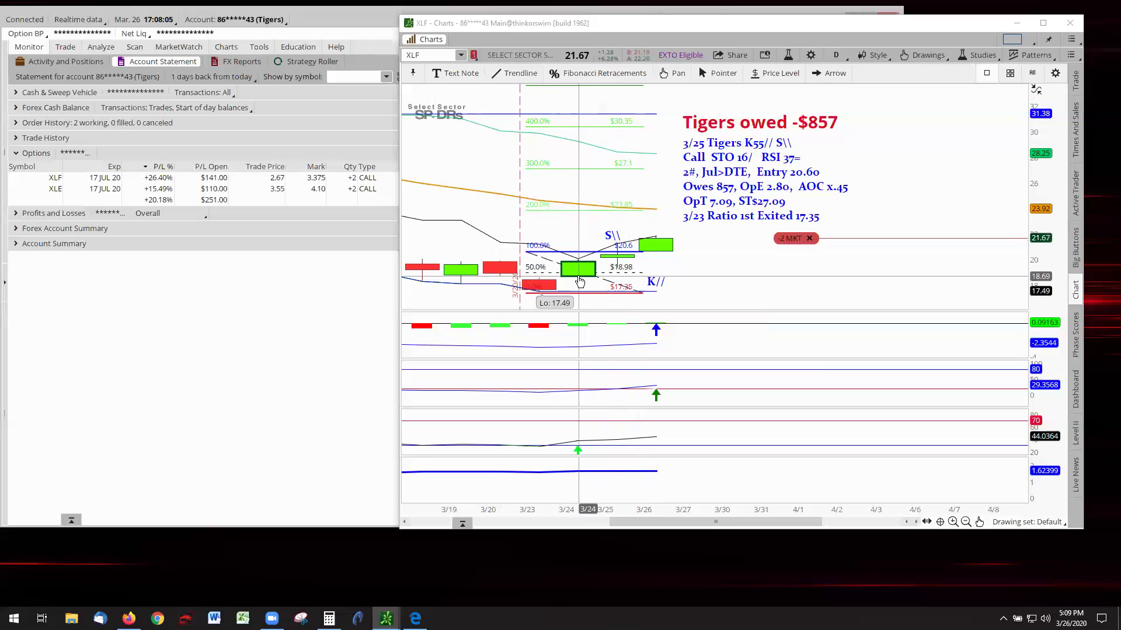
{"action": "left_click", "coordinate": [614, 272]}
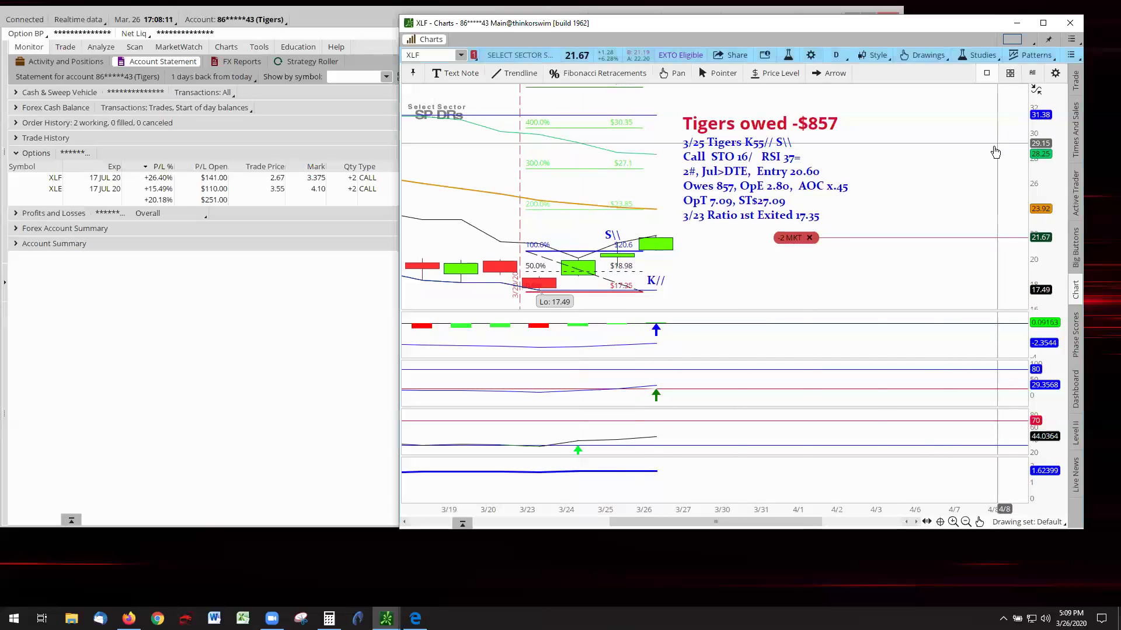
{"action": "left_click_drag", "start_coordinate": [996, 151], "coordinate": [998, 163]}
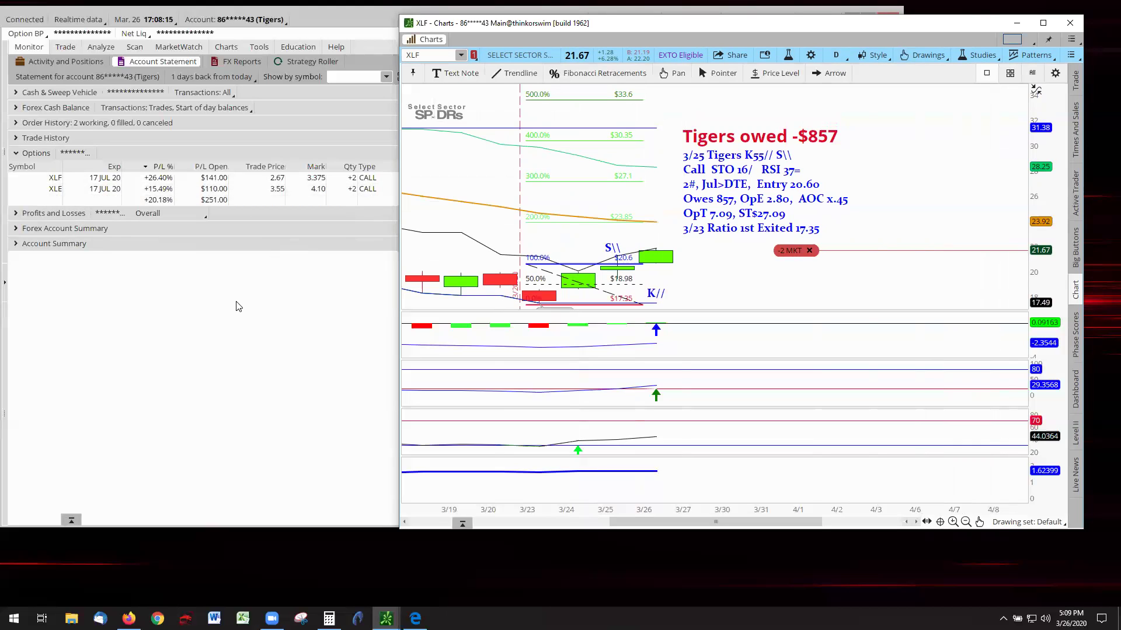
- Chart the XLE holding from the open positions and apply Autozoom
{"action": "left_click", "coordinate": [461, 56]}
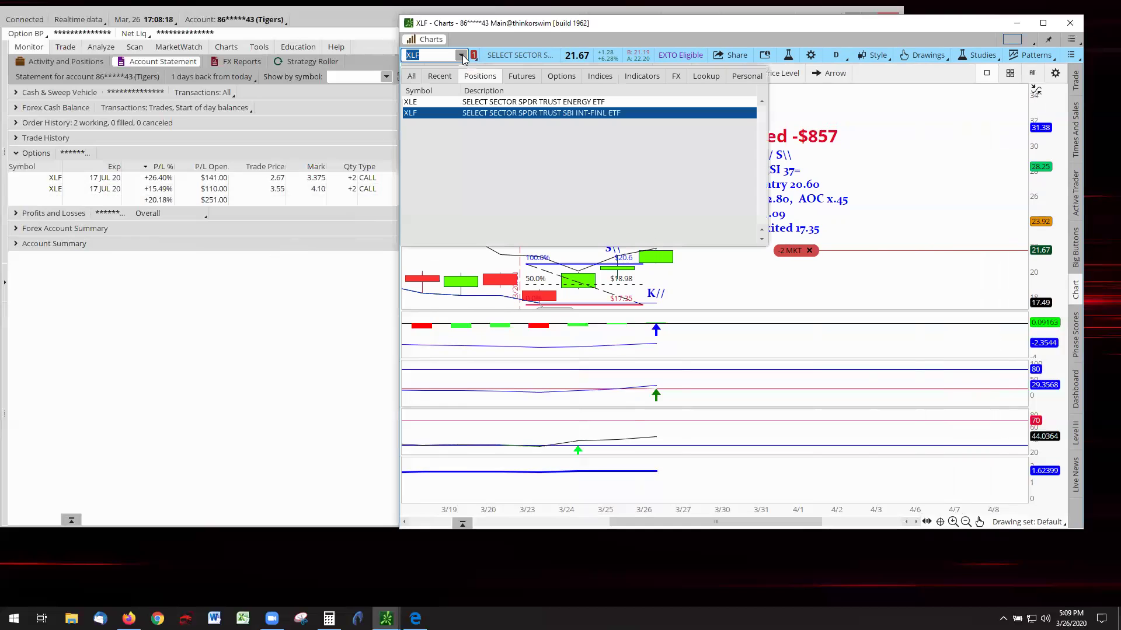
{"action": "left_click", "coordinate": [492, 102]}
{"action": "right_click", "coordinate": [583, 136]}
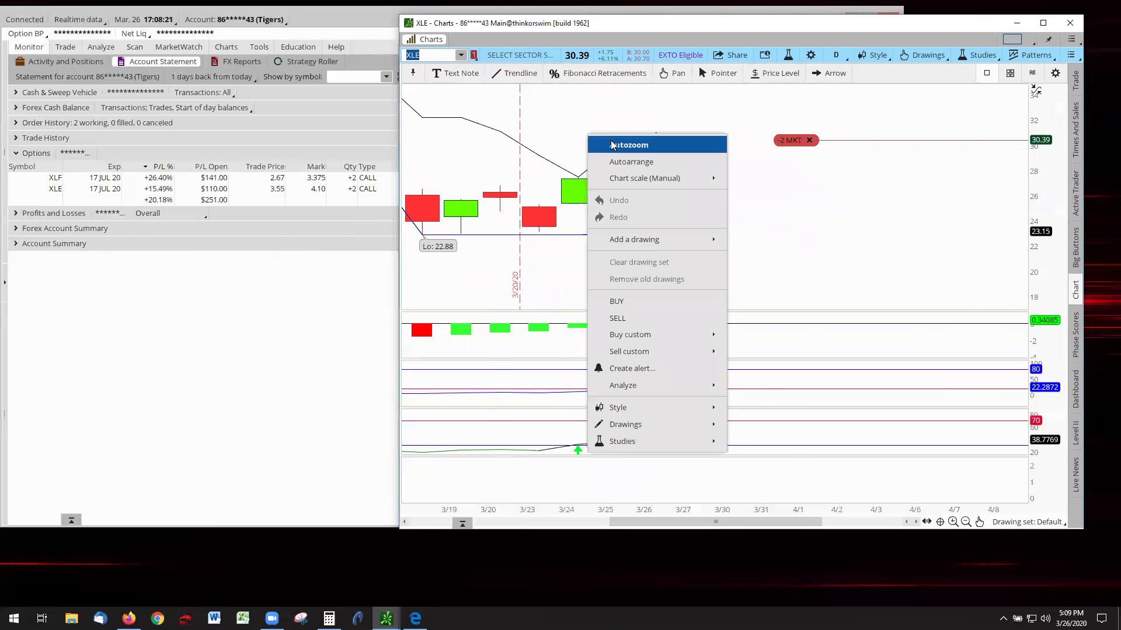
{"action": "left_click", "coordinate": [616, 148]}
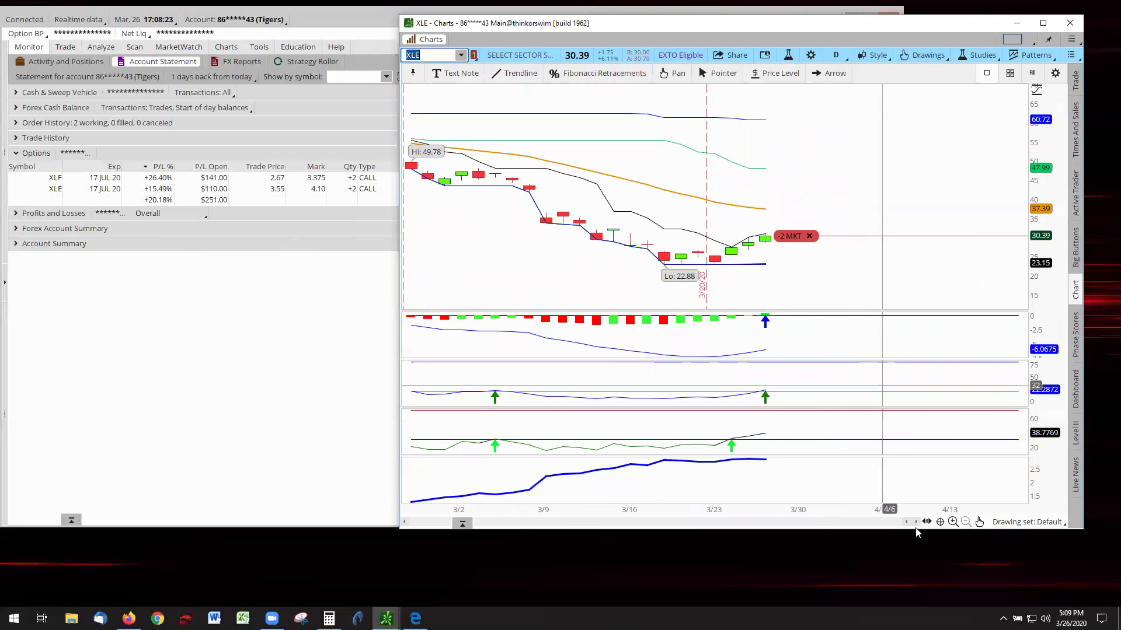
{"action": "left_click", "coordinate": [953, 521]}
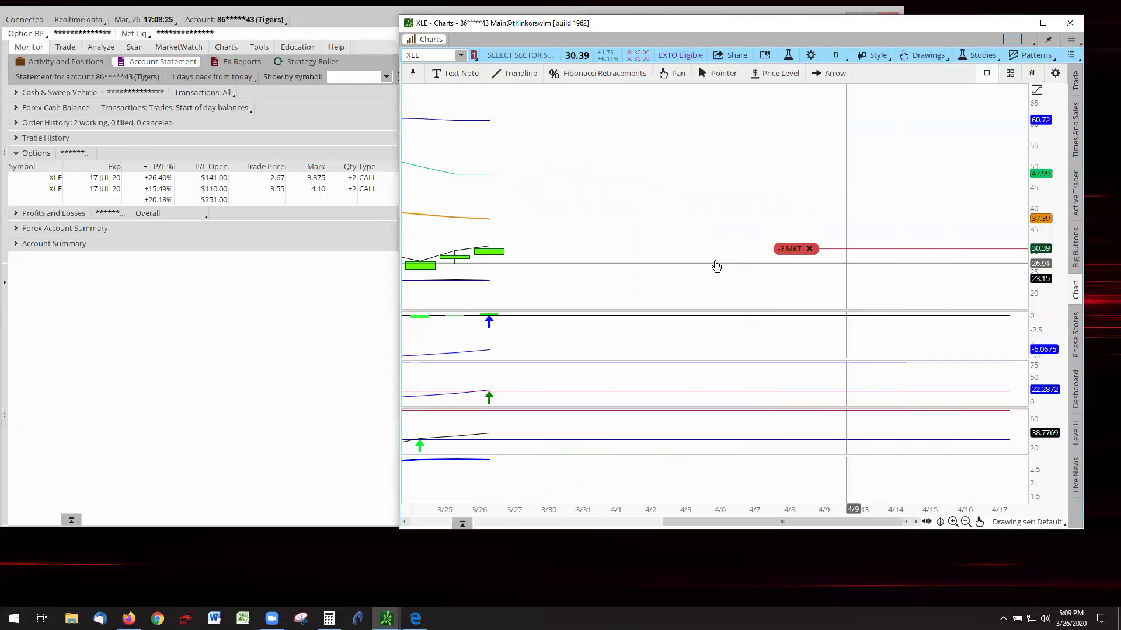
- Move the "Alpha owed -$930", "XLE total owed 1445 from 2018" and Lost Leaders notes lower, and further left on the XLE chart where needed
{"action": "left_click_drag", "start_coordinate": [677, 280], "coordinate": [904, 290]}
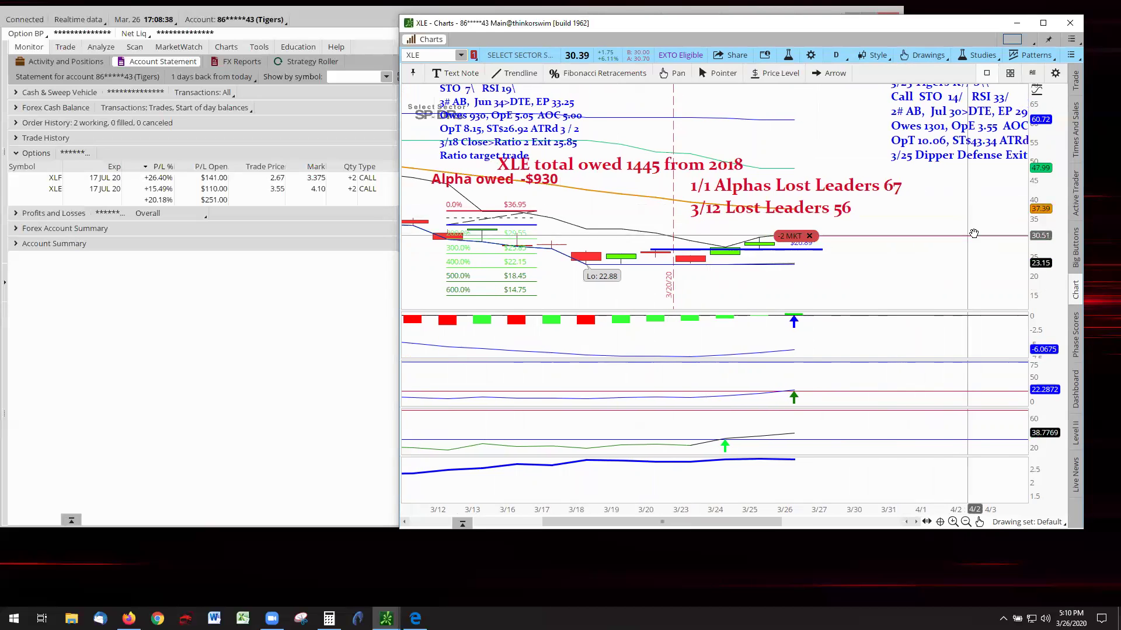
{"action": "left_click_drag", "start_coordinate": [1049, 185], "coordinate": [1050, 179]}
{"action": "left_click_drag", "start_coordinate": [987, 206], "coordinate": [987, 243]}
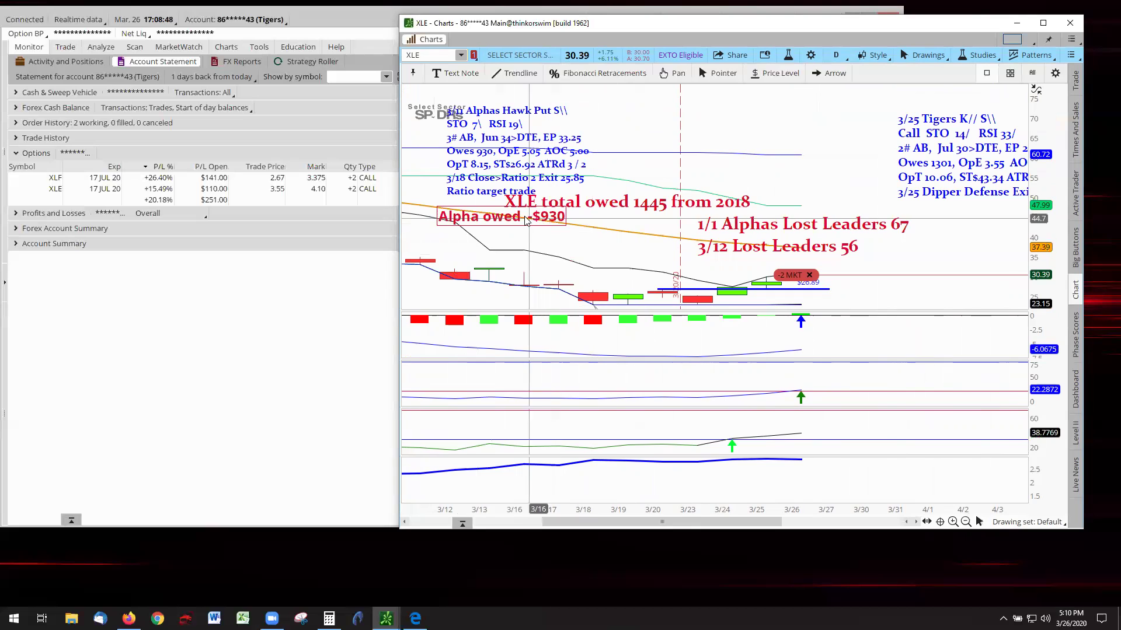
{"action": "left_click_drag", "start_coordinate": [525, 221], "coordinate": [529, 256]}
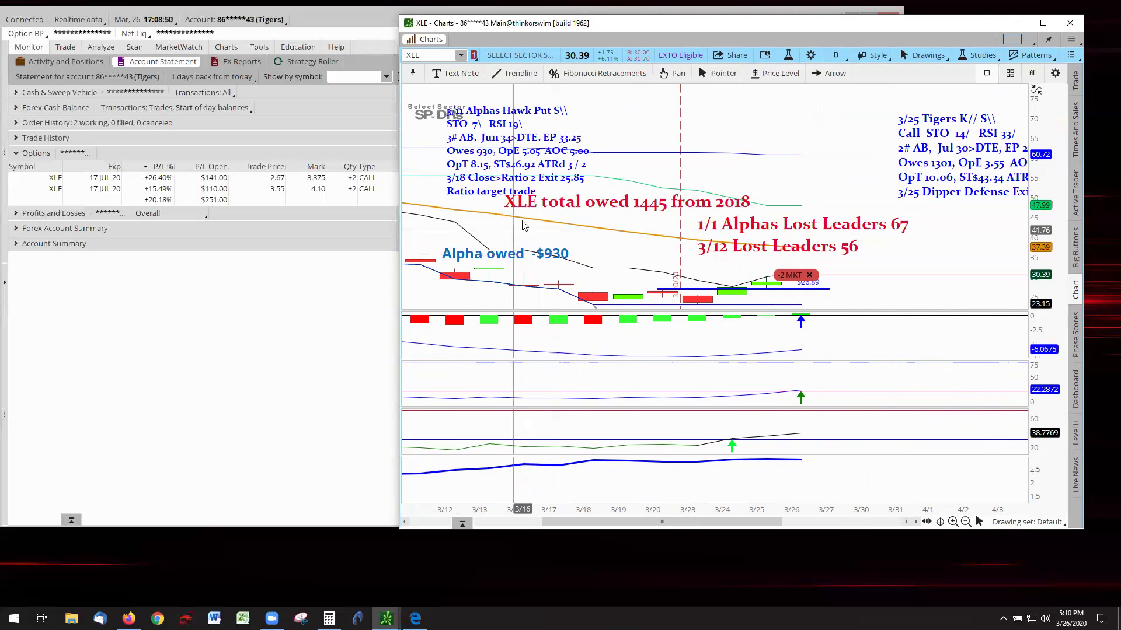
{"action": "left_click_drag", "start_coordinate": [557, 202], "coordinate": [511, 220]}
{"action": "left_click", "coordinate": [617, 198]}
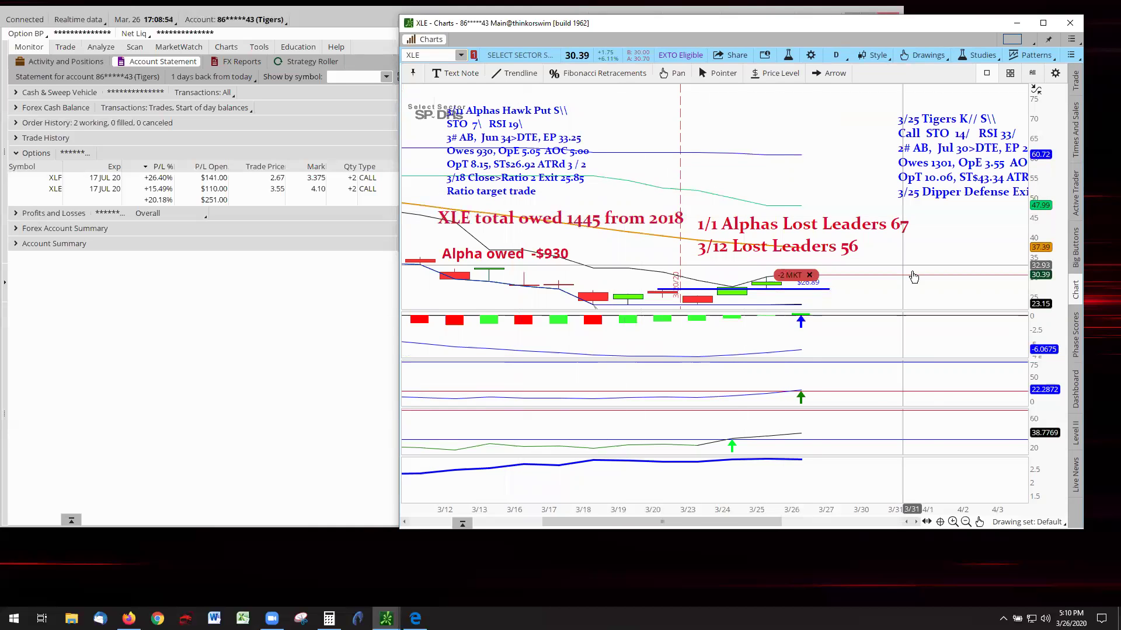
{"action": "left_click_drag", "start_coordinate": [949, 268], "coordinate": [884, 258]}
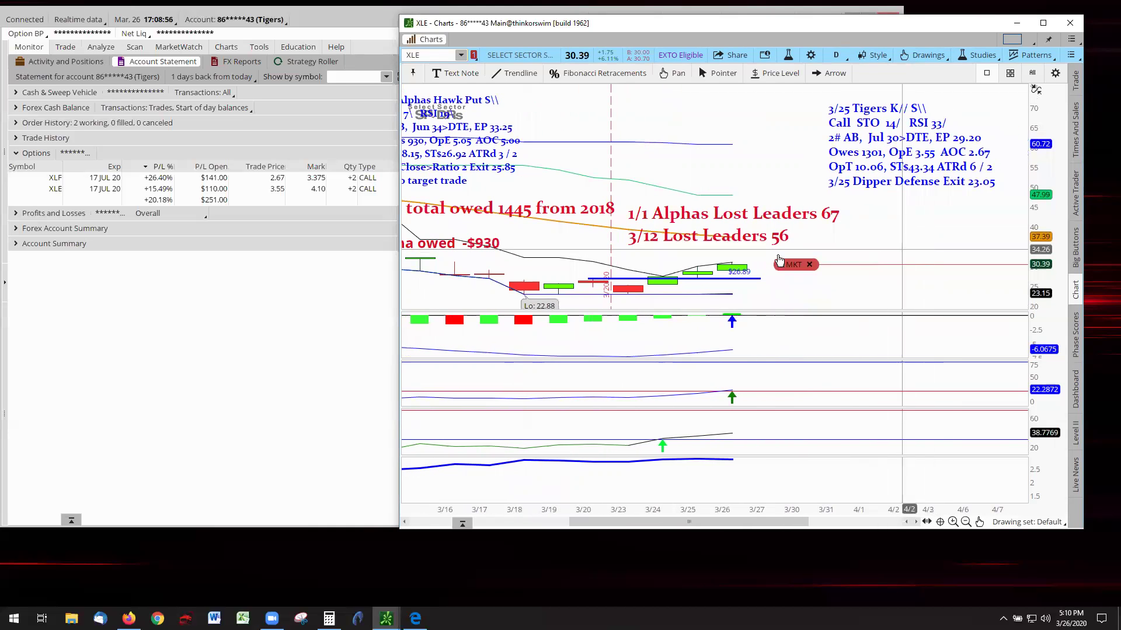
{"action": "left_click_drag", "start_coordinate": [694, 219], "coordinate": [463, 273]}
- Move the 3/25 Tigers trade note next to the latest XLE candle, just above the -2 MKT order line
{"action": "left_click_drag", "start_coordinate": [934, 220], "coordinate": [794, 214]}
{"action": "left_click_drag", "start_coordinate": [957, 212], "coordinate": [921, 216]}
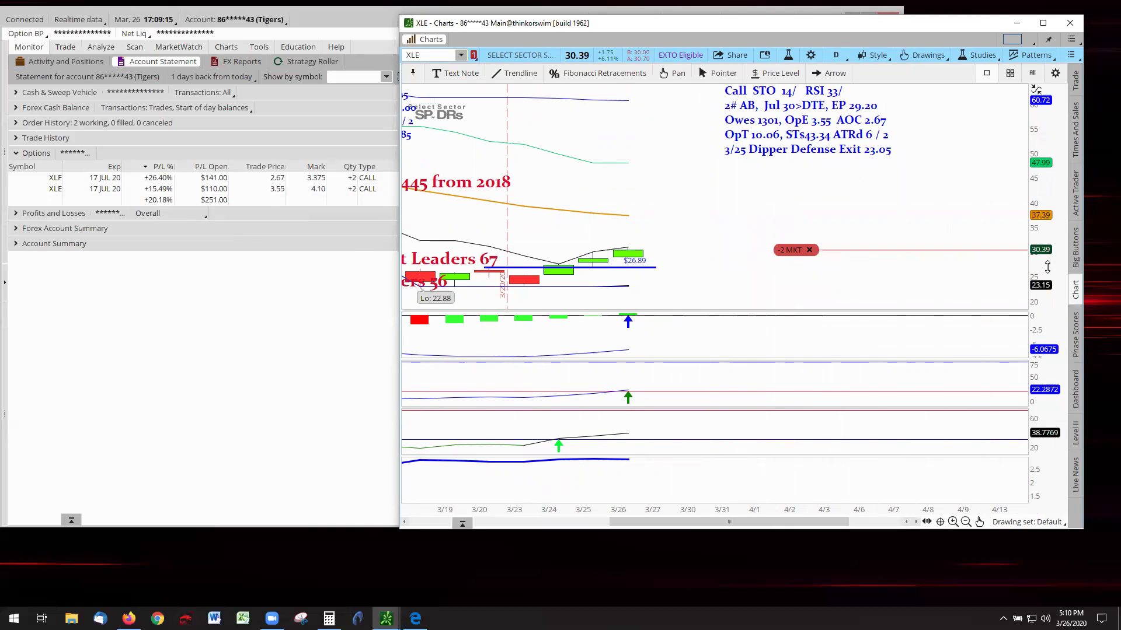
{"action": "left_click_drag", "start_coordinate": [788, 135], "coordinate": [787, 213]}
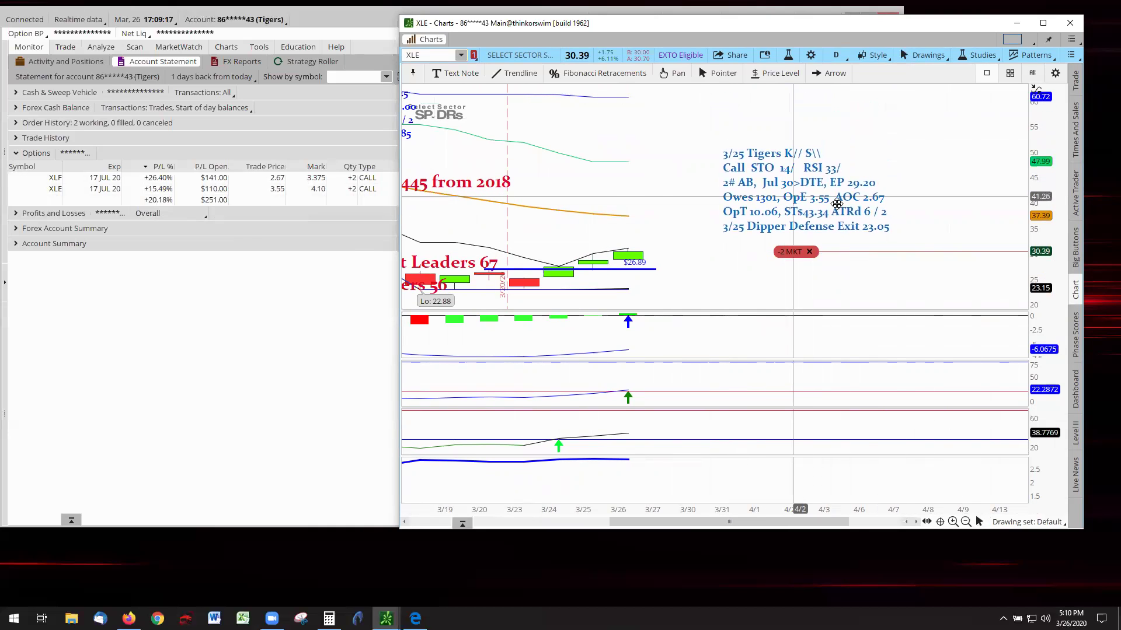
{"action": "left_click_drag", "start_coordinate": [1045, 255], "coordinate": [1044, 293]}
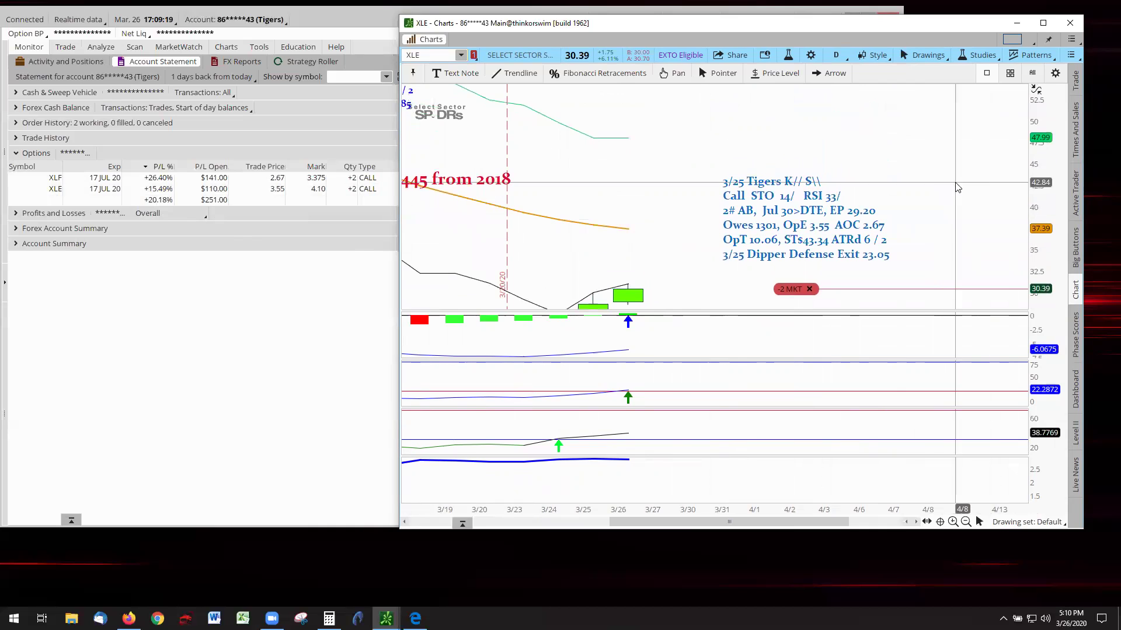
{"action": "left_click", "coordinate": [672, 73]}
{"action": "left_click_drag", "start_coordinate": [592, 332], "coordinate": [662, 251]}
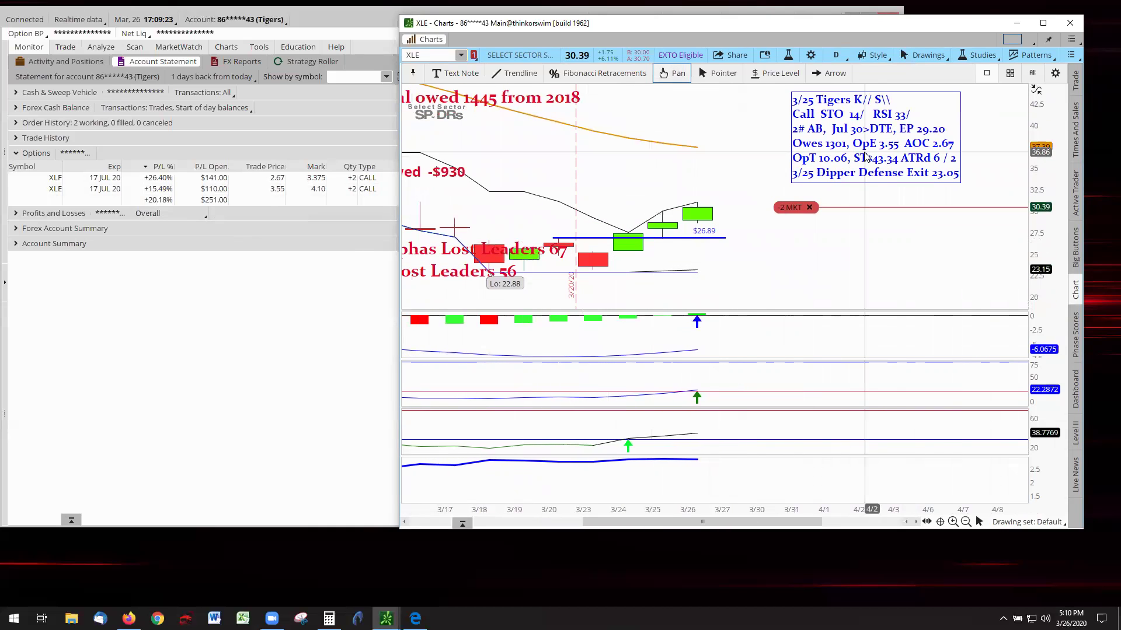
{"action": "left_click_drag", "start_coordinate": [850, 145], "coordinate": [776, 152]}
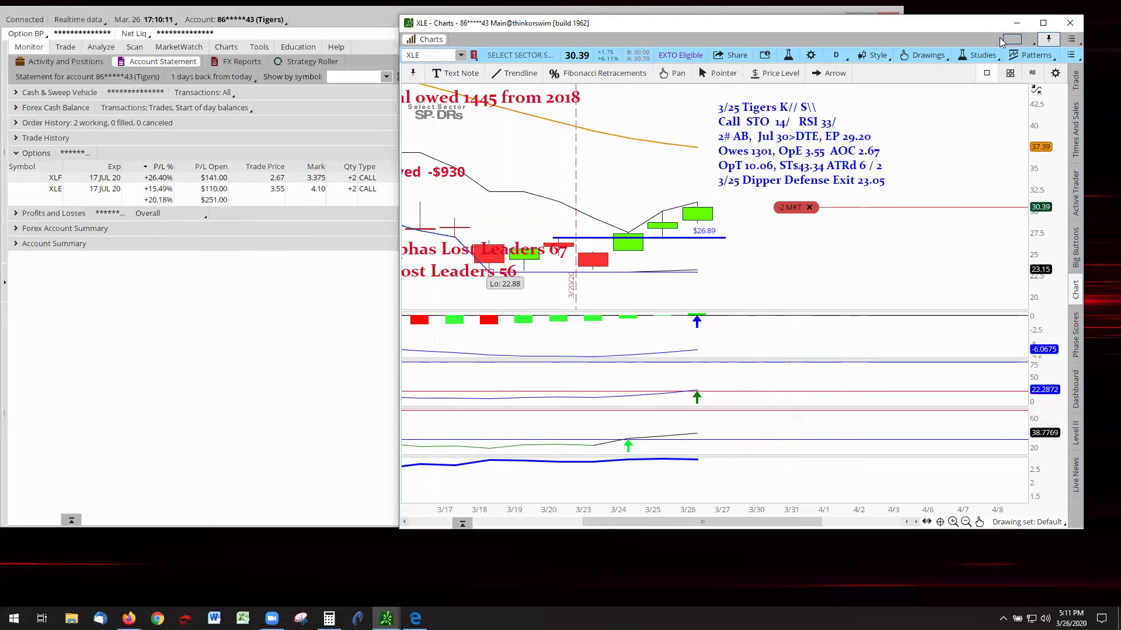
- Switch to the Alpha account and chart its WUBA position
{"action": "left_click", "coordinate": [282, 22]}
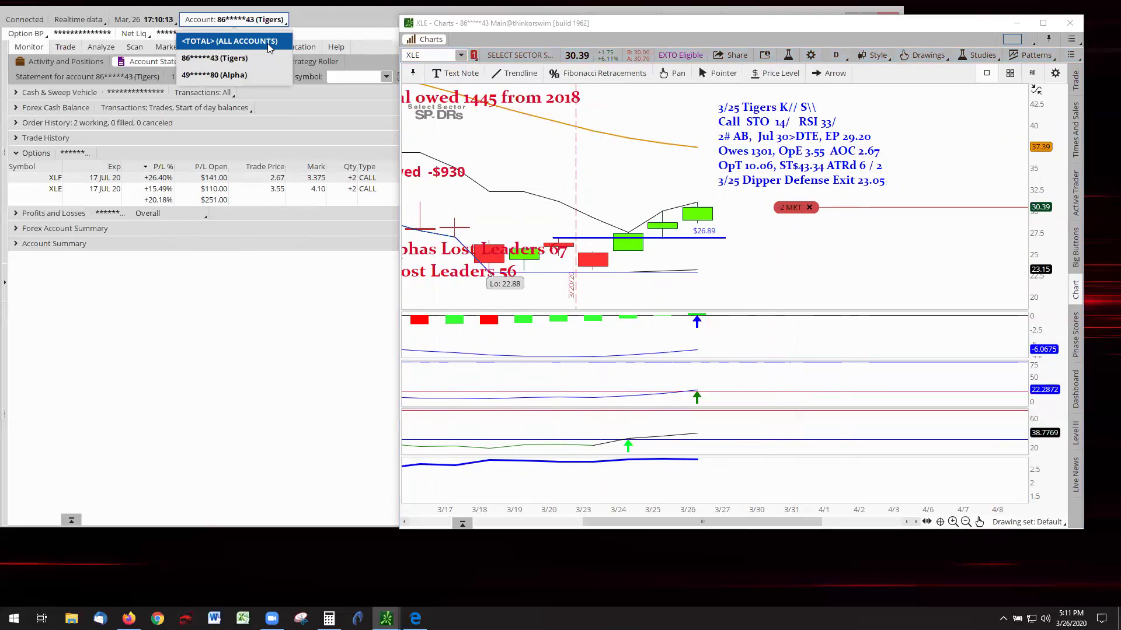
{"action": "left_click", "coordinate": [243, 78]}
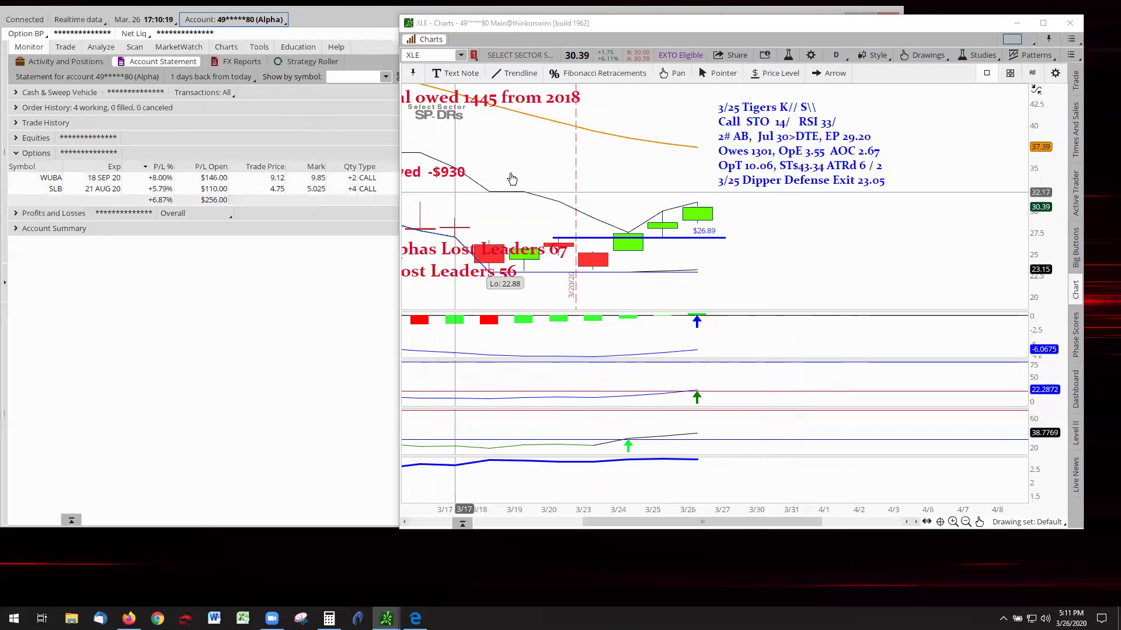
{"action": "left_click", "coordinate": [461, 55]}
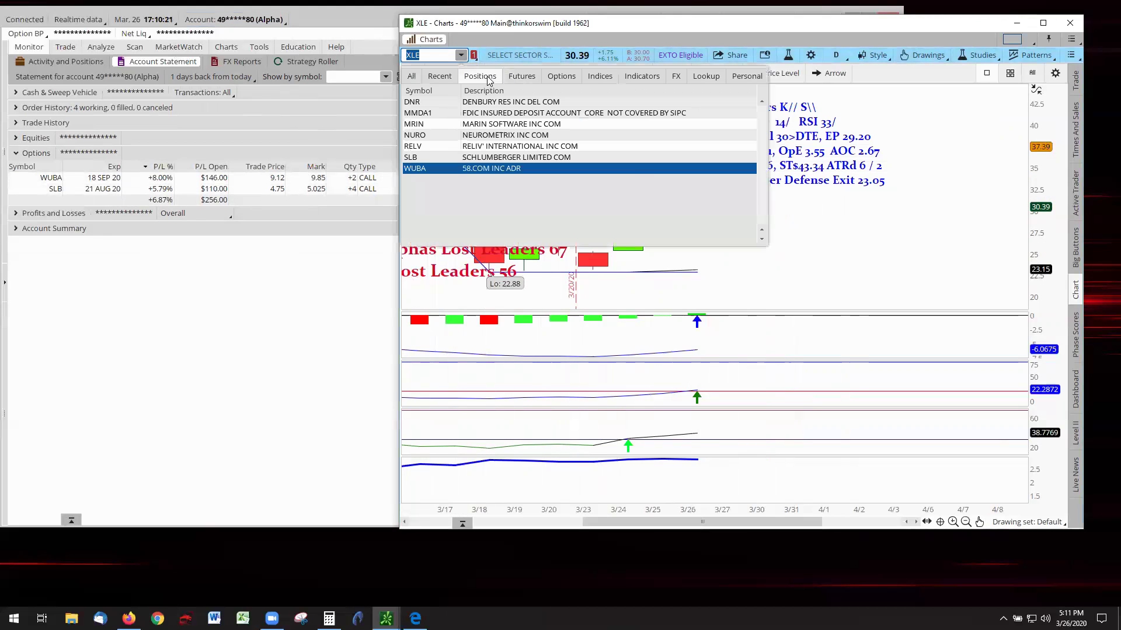
{"action": "left_click", "coordinate": [509, 168]}
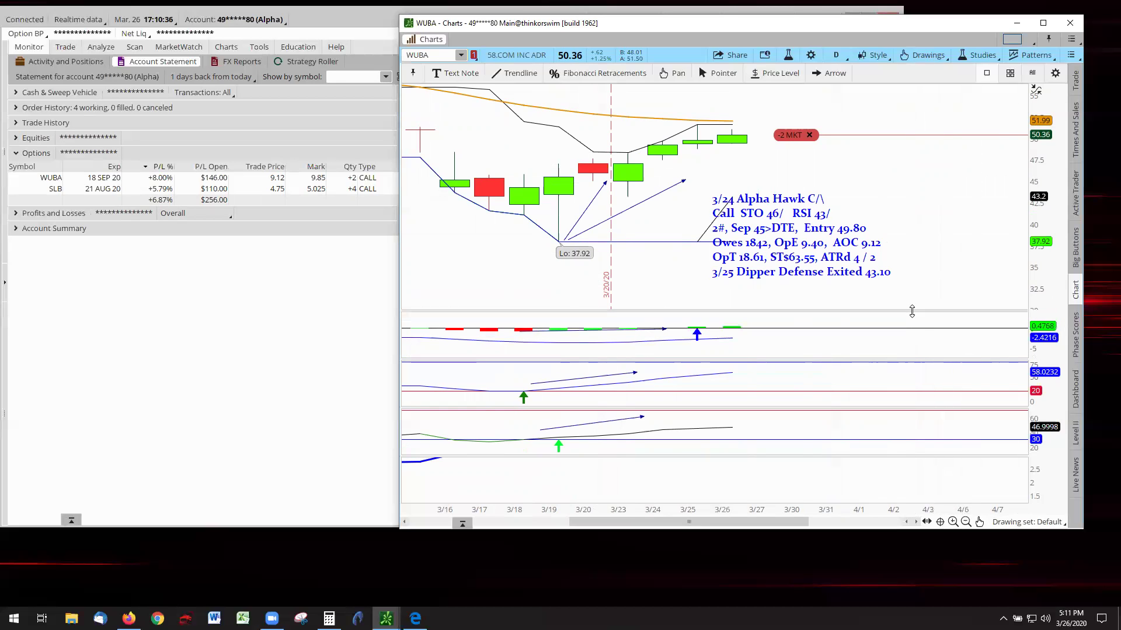
- Enlarge the indicator pane directly below the WUBA price chart and move the 3/24 Alpha Hawk note to the right, clear of the drawn lines
{"action": "left_click_drag", "start_coordinate": [912, 311], "coordinate": [911, 273]}
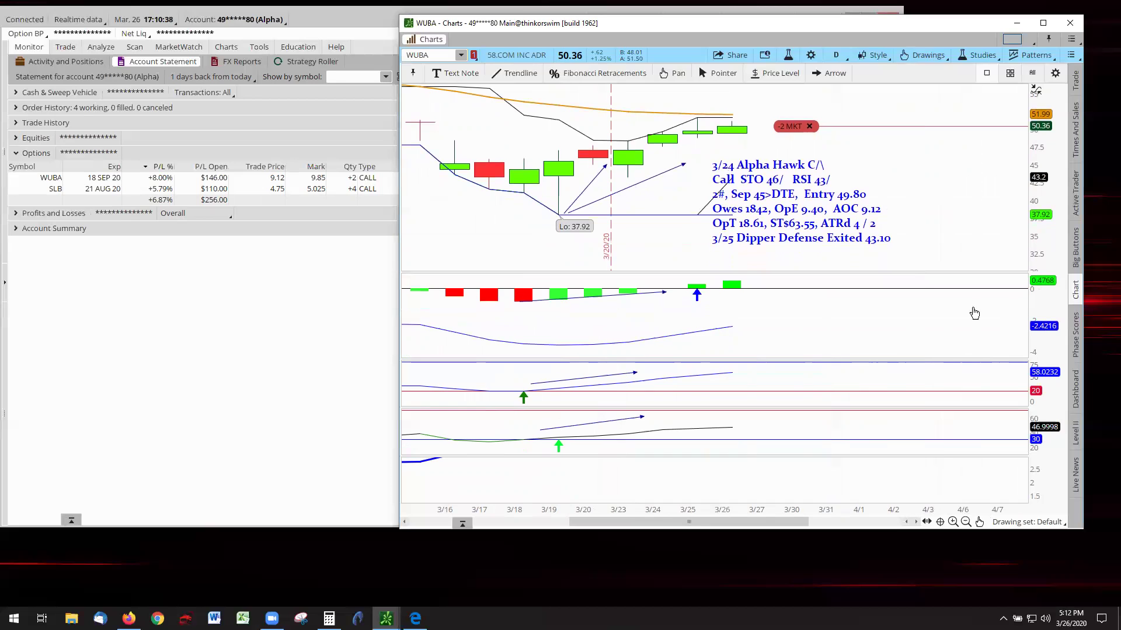
{"action": "left_click_drag", "start_coordinate": [974, 313], "coordinate": [895, 326]}
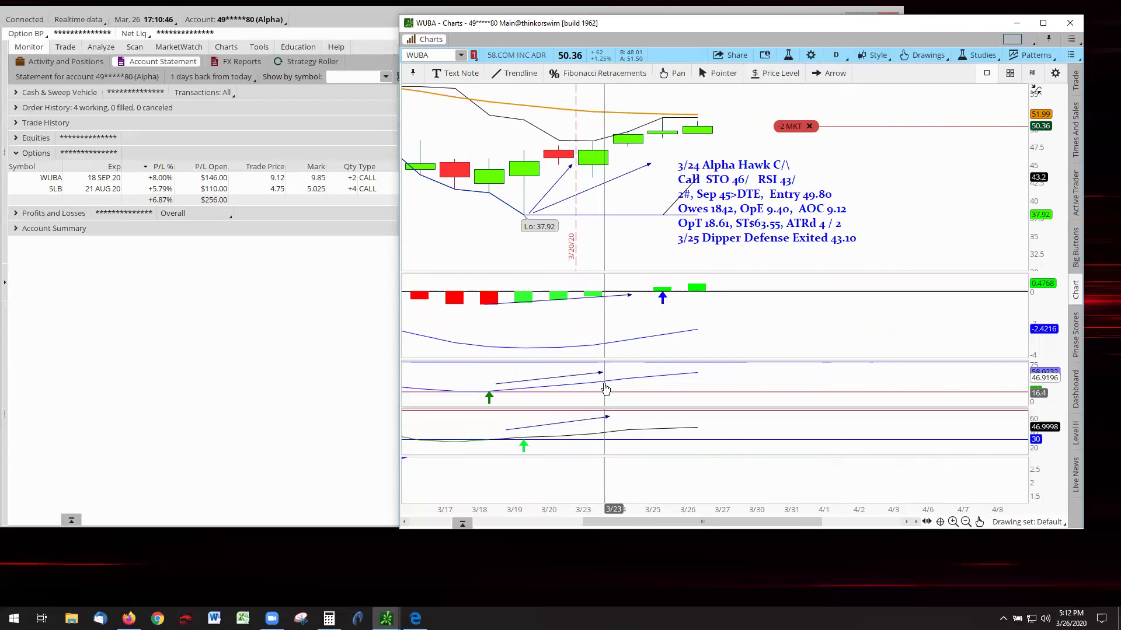
{"action": "key", "text": "Escape"}
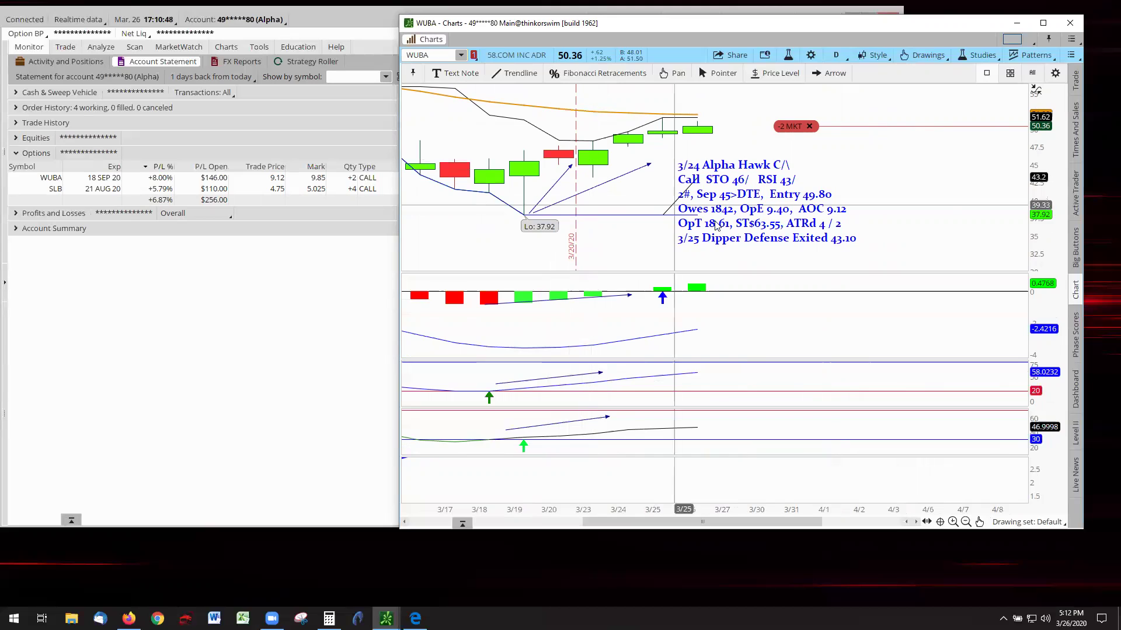
{"action": "left_click_drag", "start_coordinate": [726, 199], "coordinate": [771, 197]}
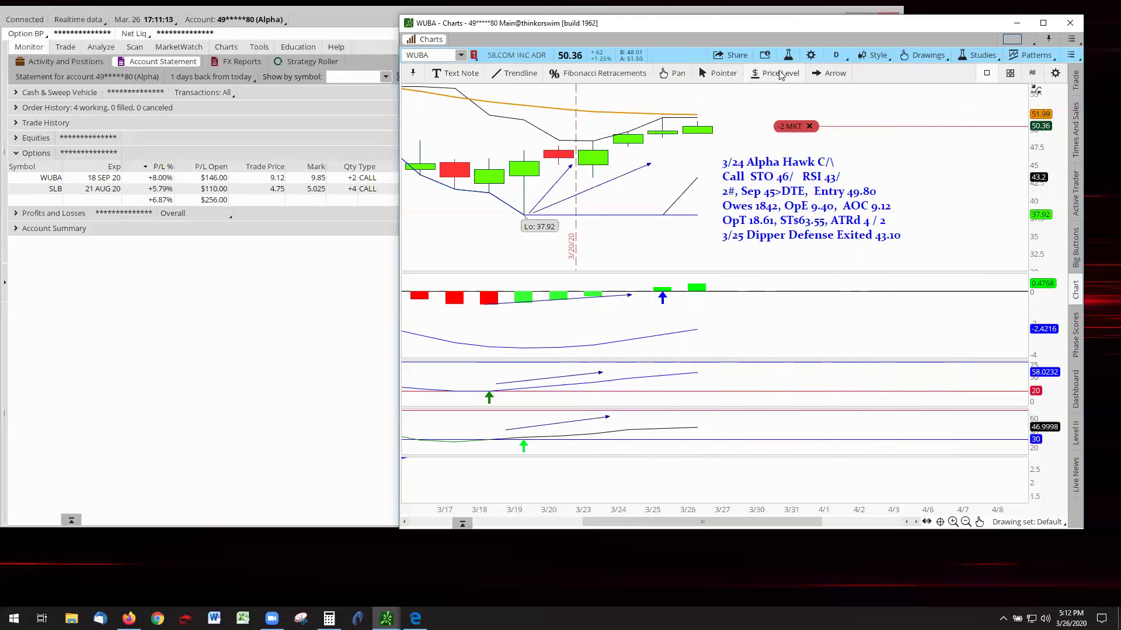
- Draw a price level at about 43.1 from 3/20 to 3/26 on the WUBA chart
{"action": "left_click", "coordinate": [577, 178]}
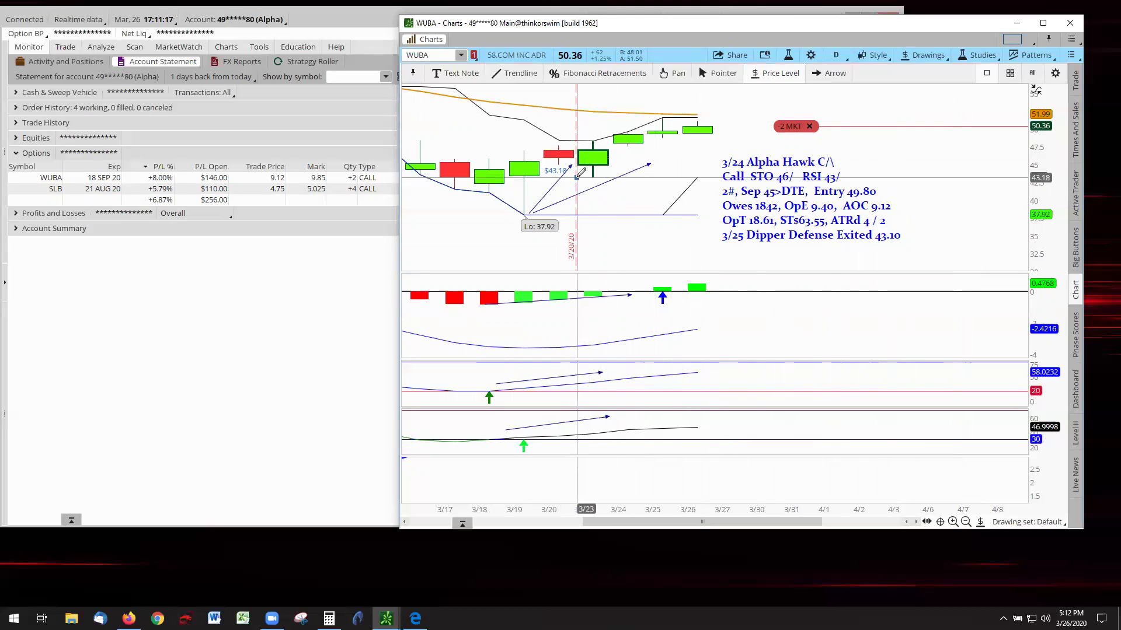
{"action": "left_click", "coordinate": [687, 178]}
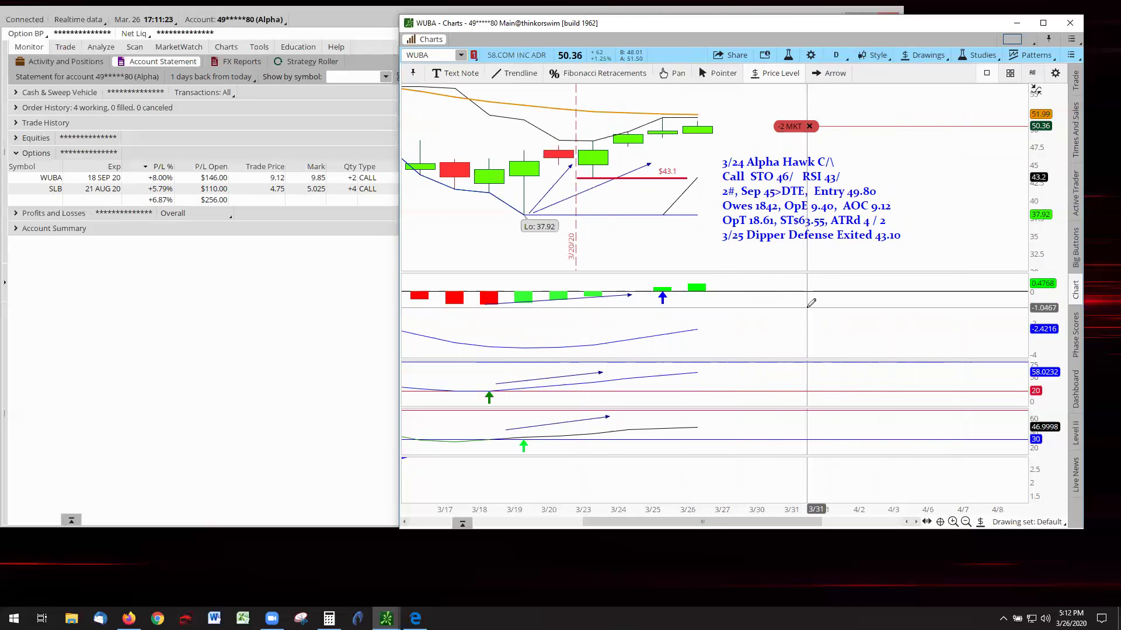
{"action": "left_click", "coordinate": [674, 75]}
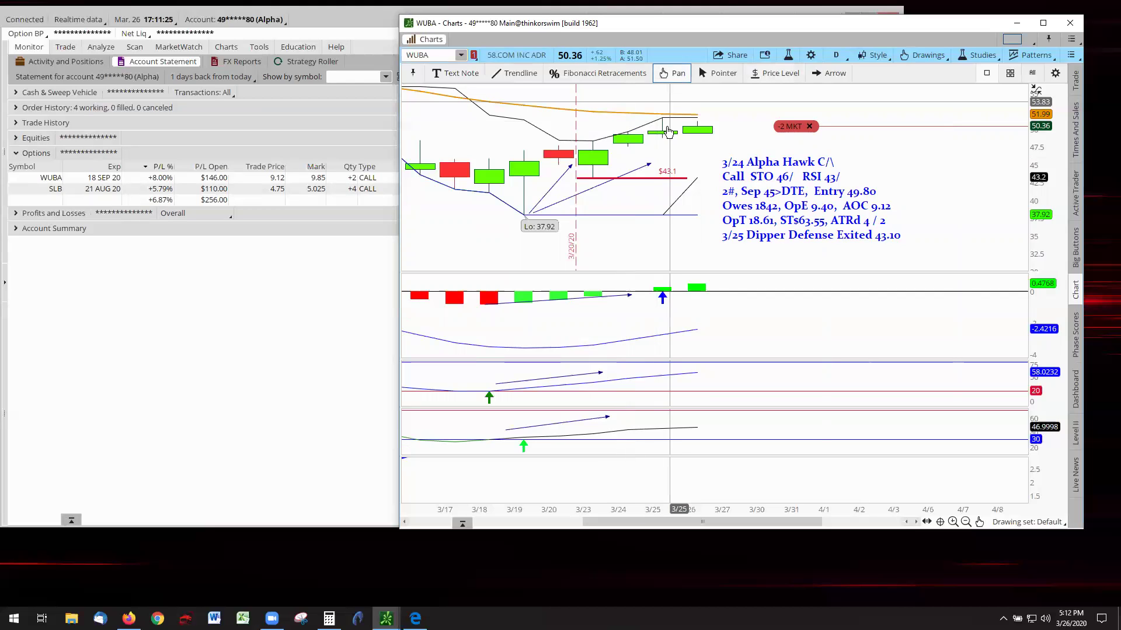
- Set the 43.1 price level on the WUBA chart to green, with its price shown on the left and its name on the right
{"action": "double_click", "coordinate": [641, 176]}
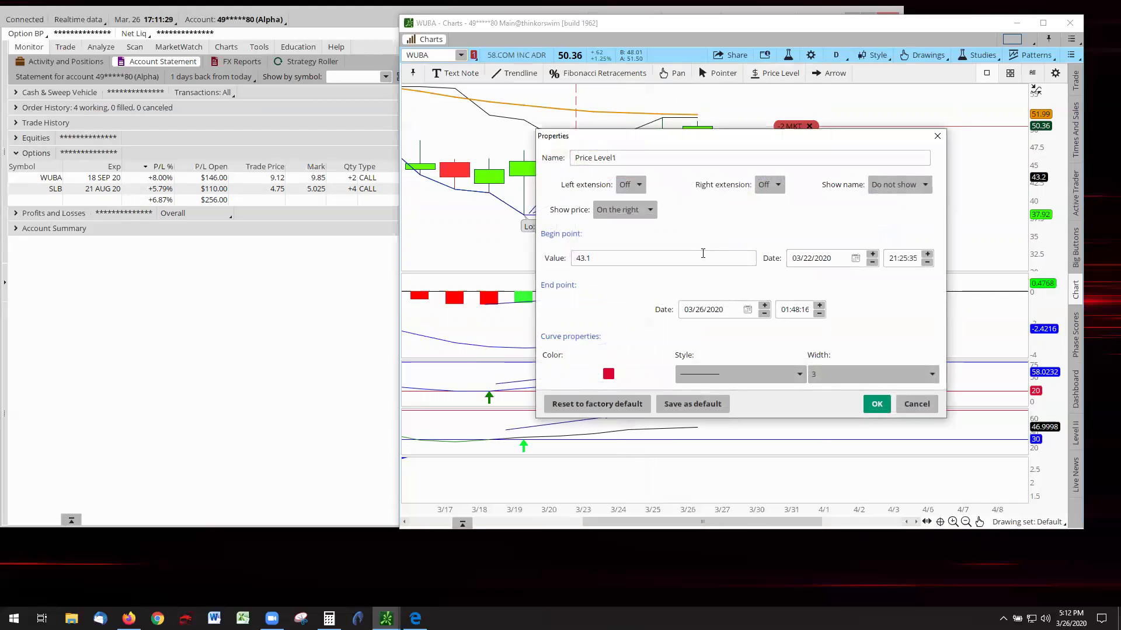
{"action": "left_click", "coordinate": [650, 209]}
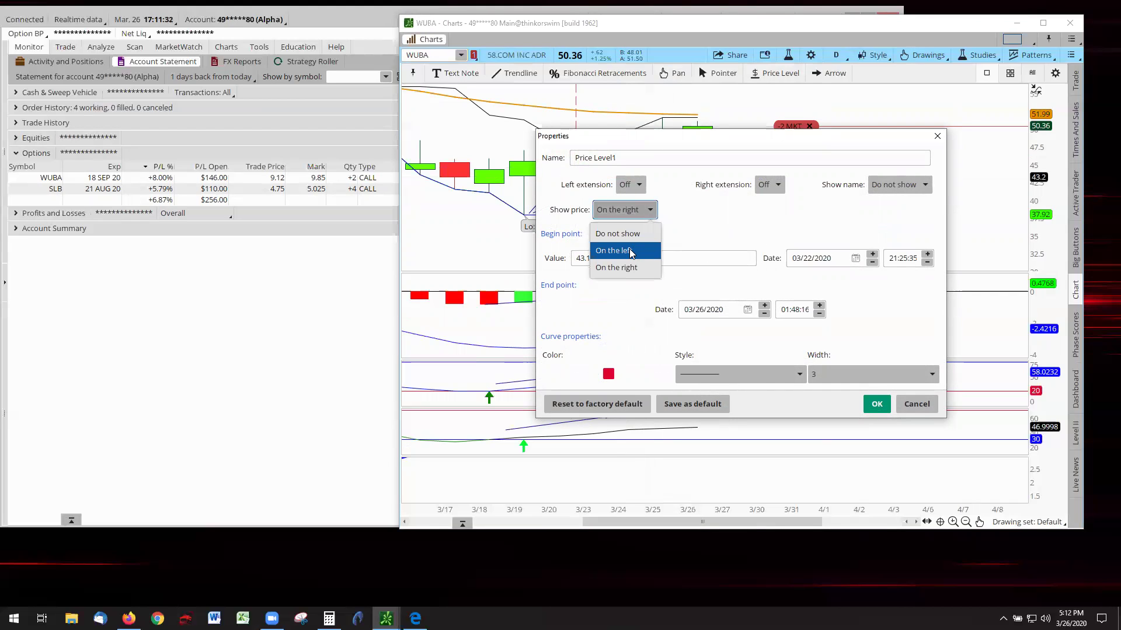
{"action": "left_click", "coordinate": [629, 250]}
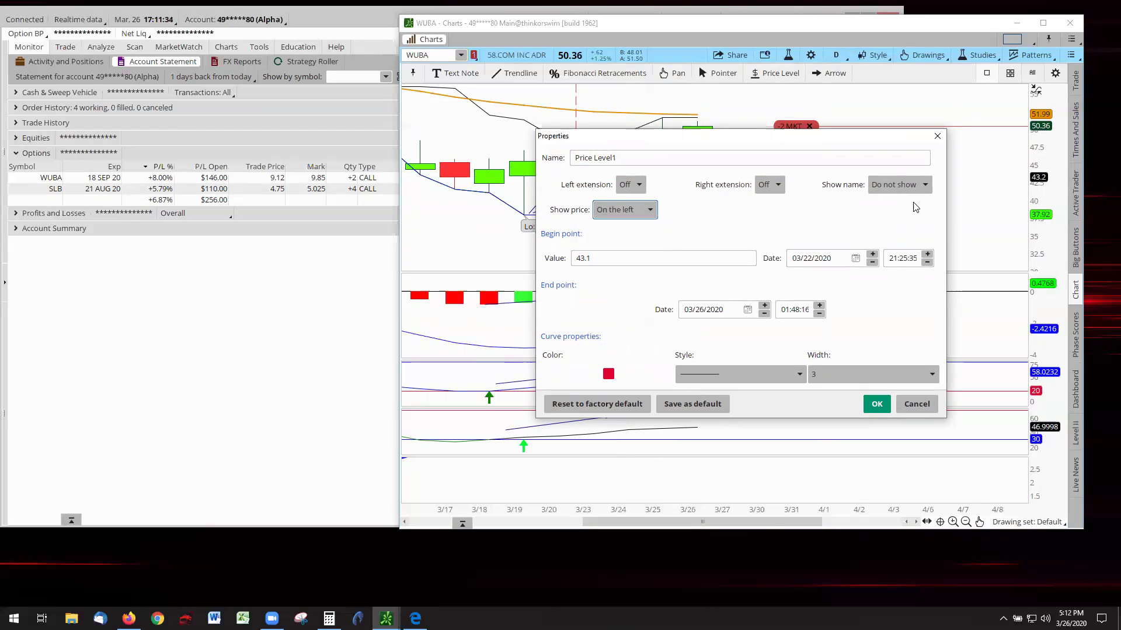
{"action": "left_click", "coordinate": [923, 183]}
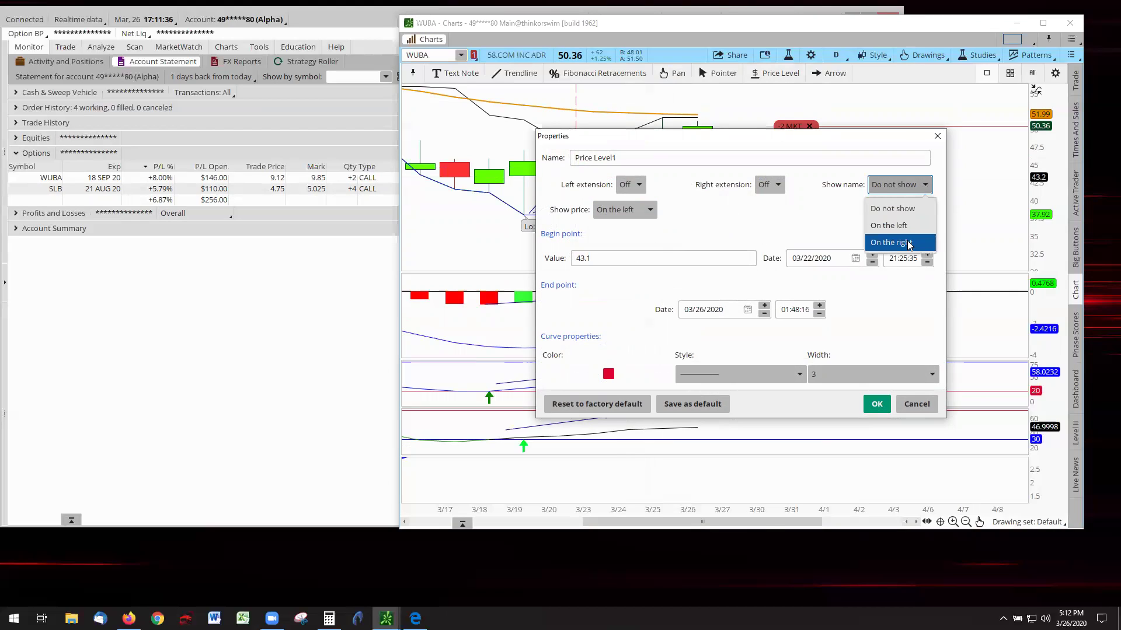
{"action": "left_click", "coordinate": [908, 241]}
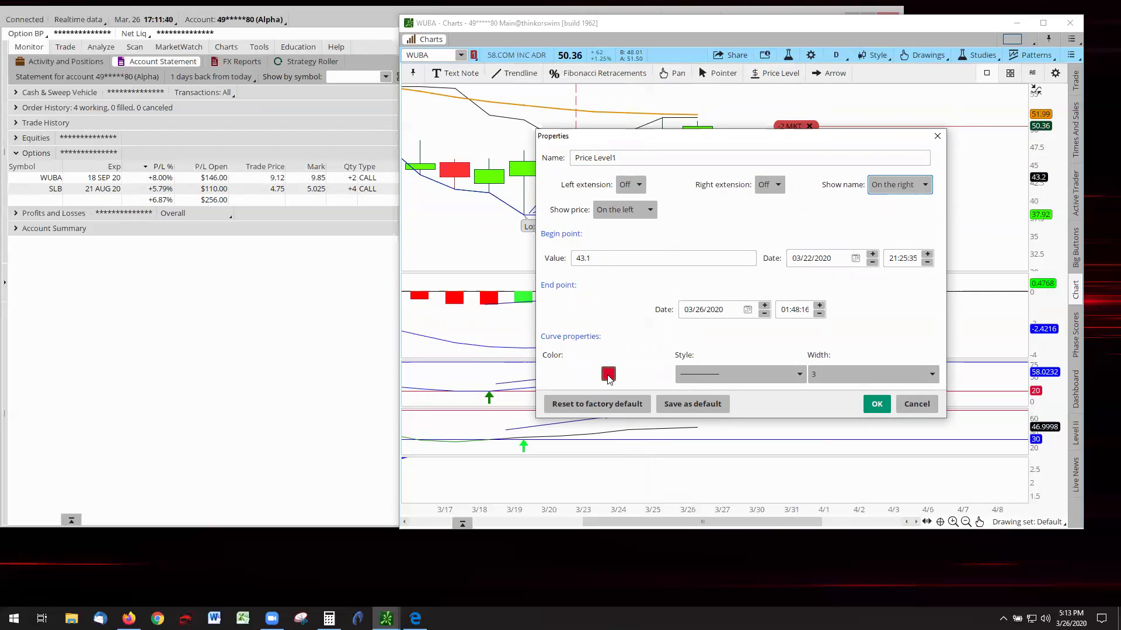
{"action": "left_click", "coordinate": [608, 374]}
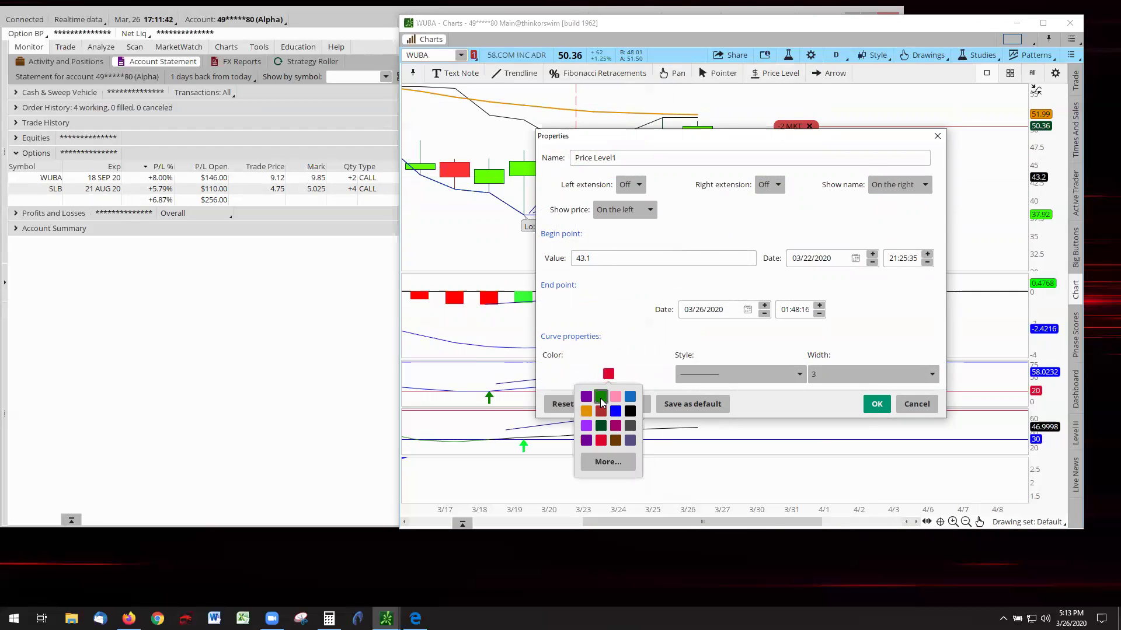
{"action": "left_click", "coordinate": [601, 398]}
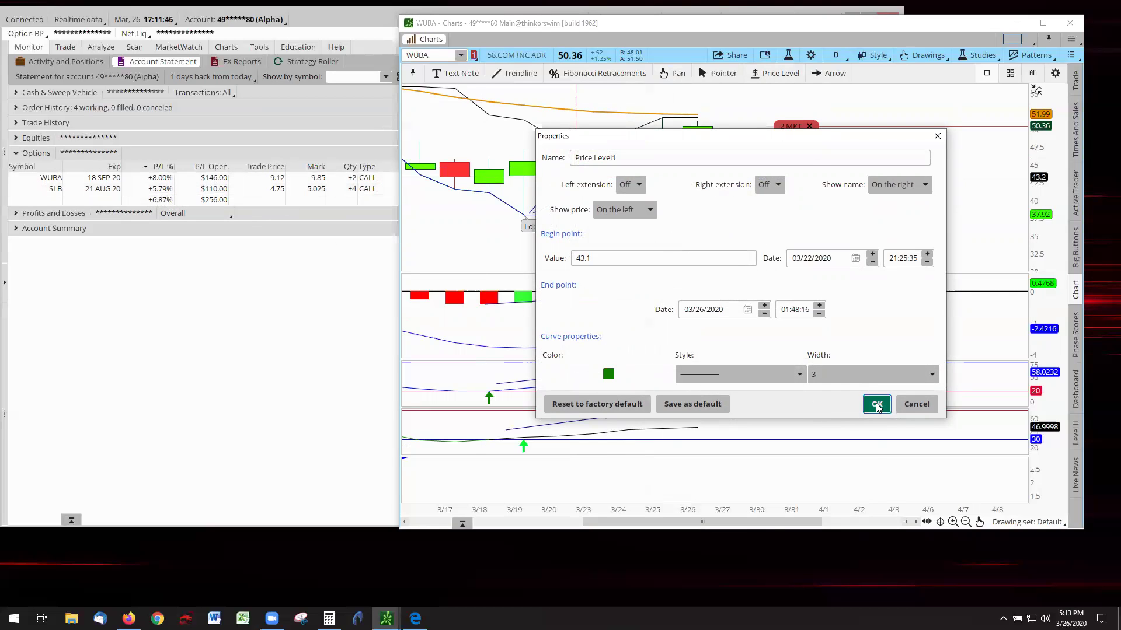
{"action": "left_click", "coordinate": [877, 403]}
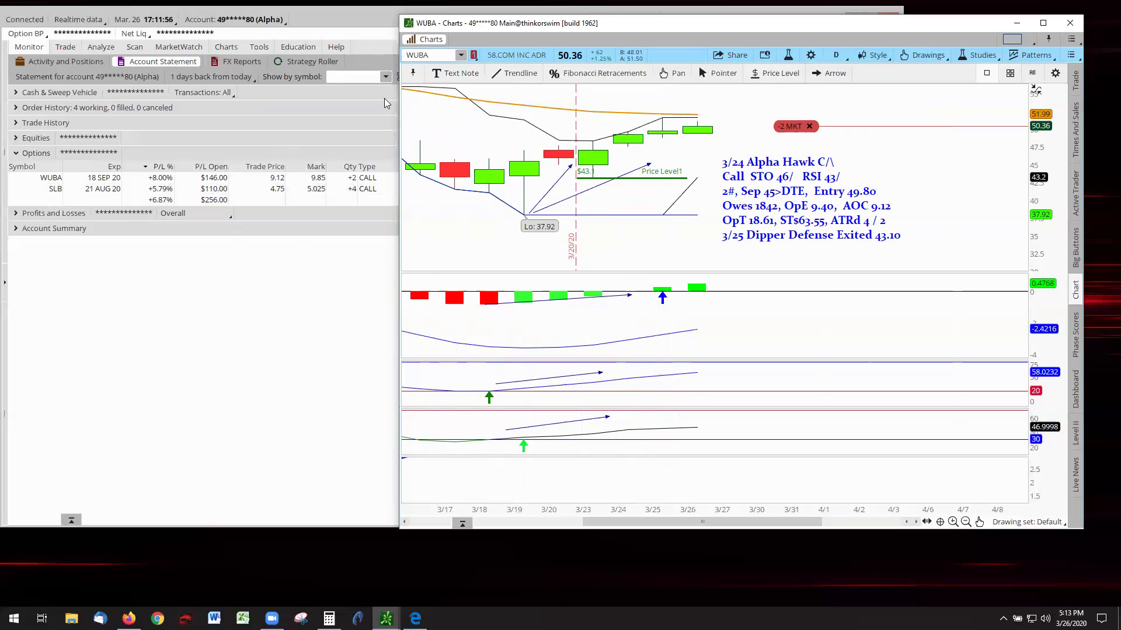
- Chart the Alpha account's SLB position and fit the price scale around the Fibonacci levels and the 3/24 Alpha Hawk note
{"action": "left_click", "coordinate": [461, 55]}
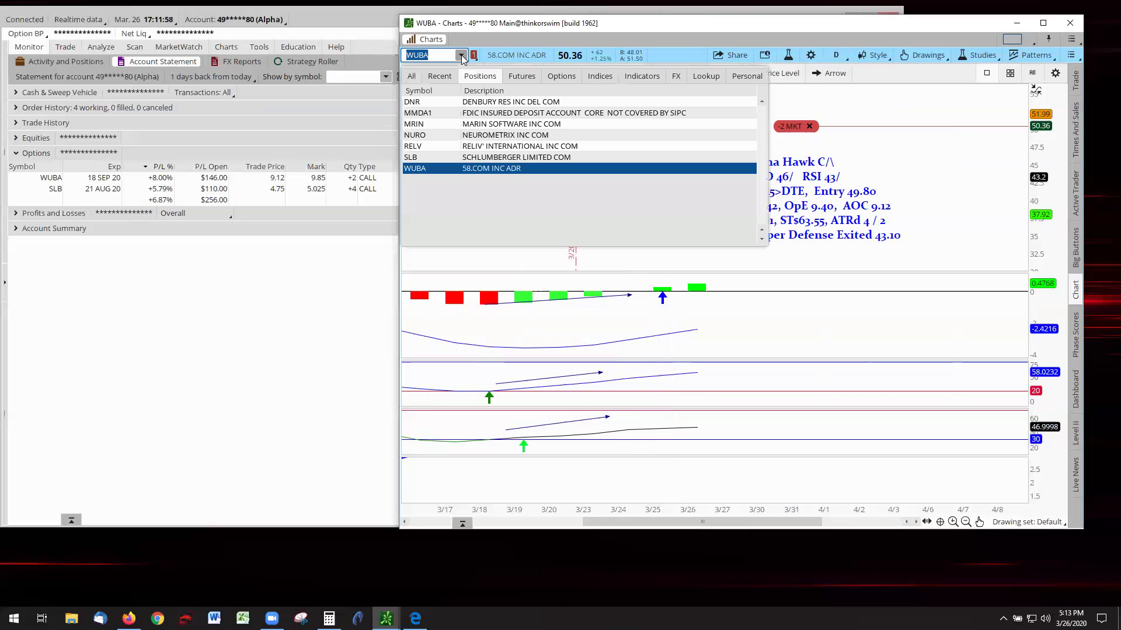
{"action": "left_click", "coordinate": [498, 158]}
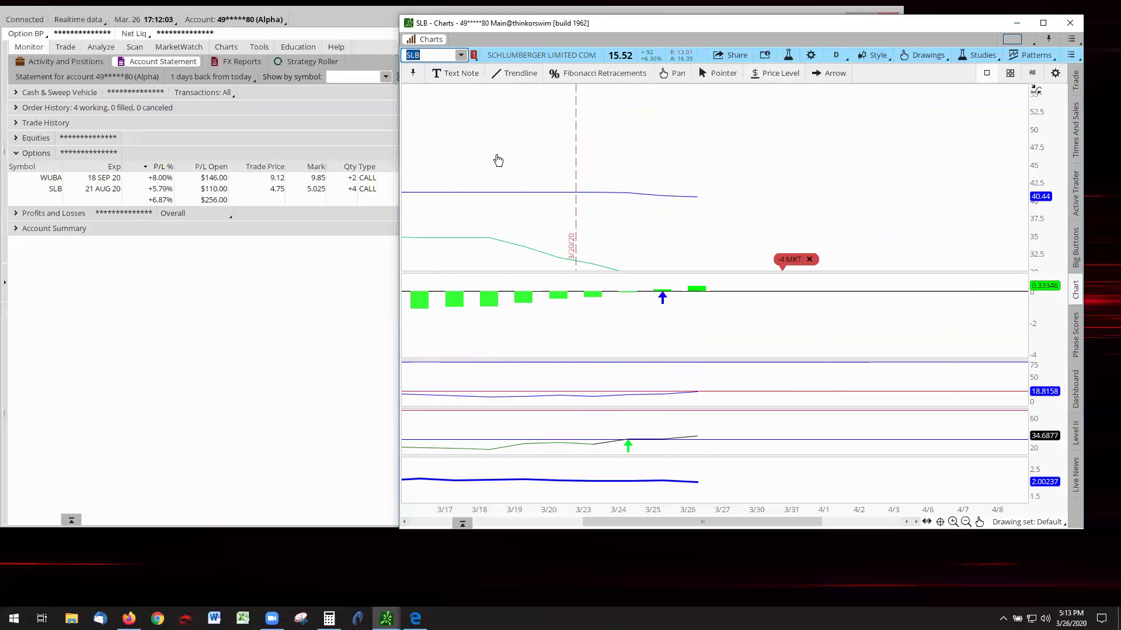
{"action": "right_click", "coordinate": [709, 161]}
{"action": "left_click", "coordinate": [755, 171]}
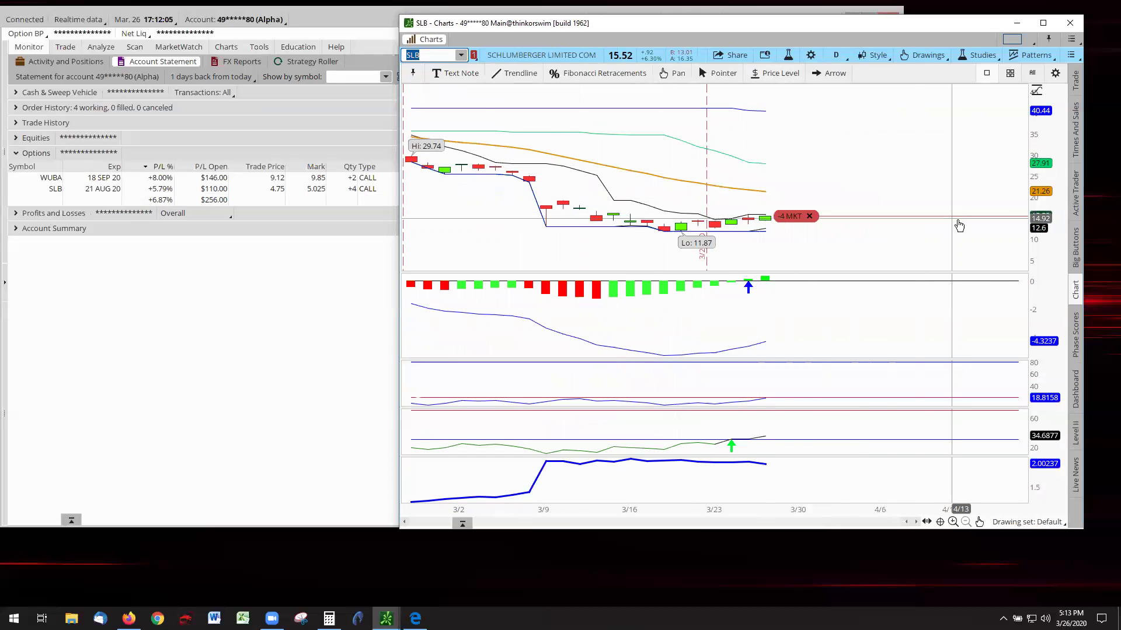
{"action": "left_click_drag", "start_coordinate": [1045, 227], "coordinate": [1045, 181]}
{"action": "left_click_drag", "start_coordinate": [964, 226], "coordinate": [933, 178]}
{"action": "left_click_drag", "start_coordinate": [1047, 214], "coordinate": [1046, 195]}
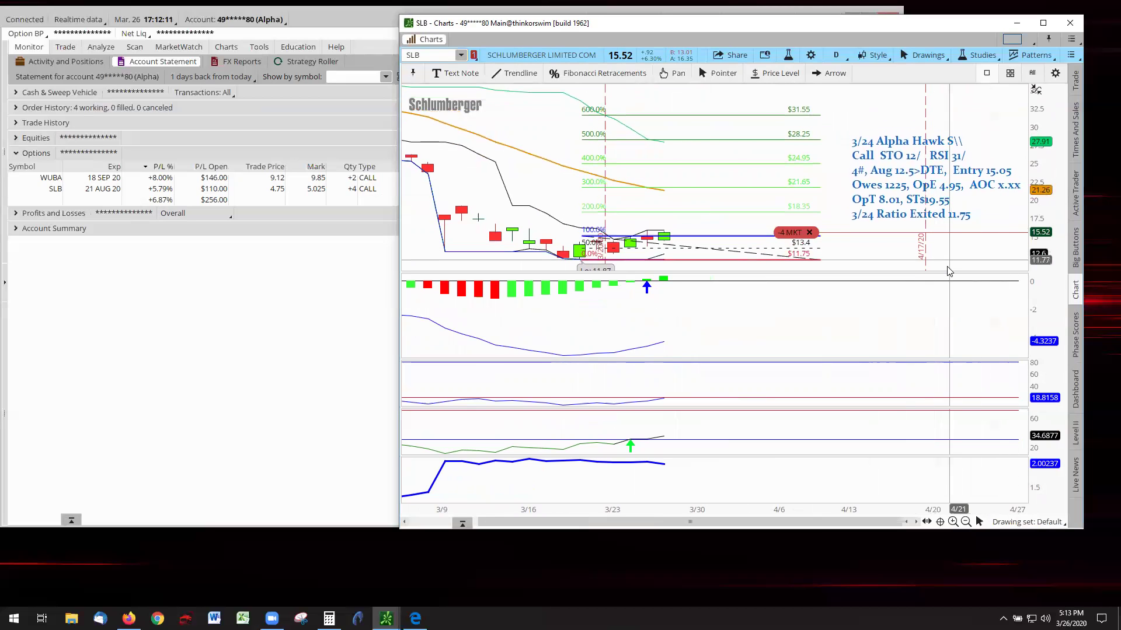
- Enlarge the SLB price pane at the expense of the indicator pane below it and inspect the 15.05 and 11.75 price levels
{"action": "left_click_drag", "start_coordinate": [1036, 305], "coordinate": [1043, 314]}
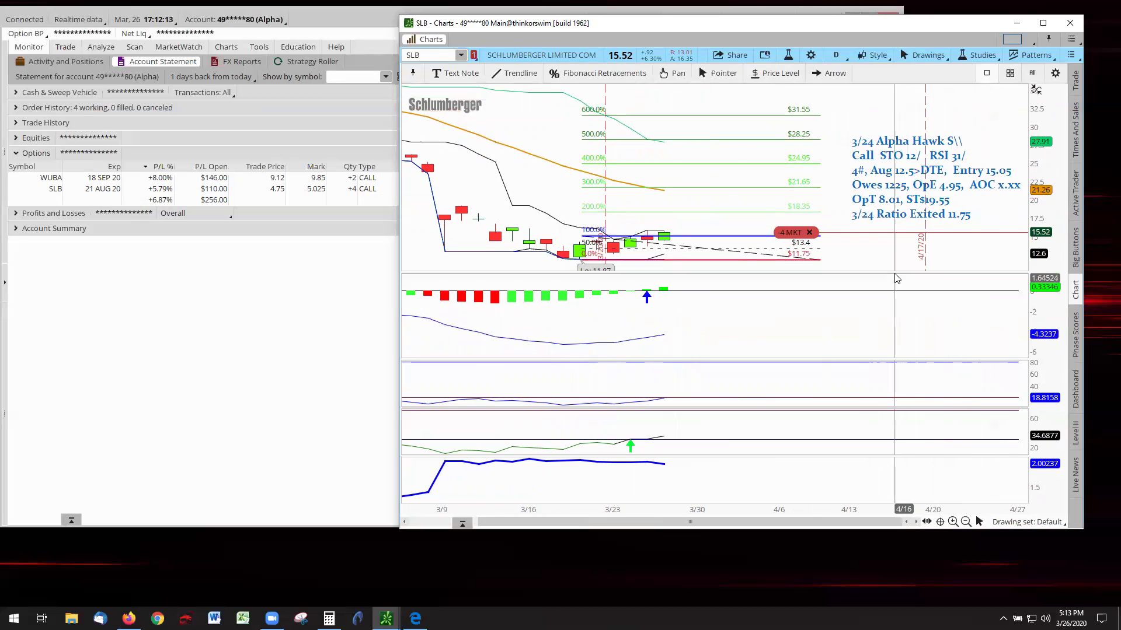
{"action": "left_click_drag", "start_coordinate": [893, 271], "coordinate": [893, 309]}
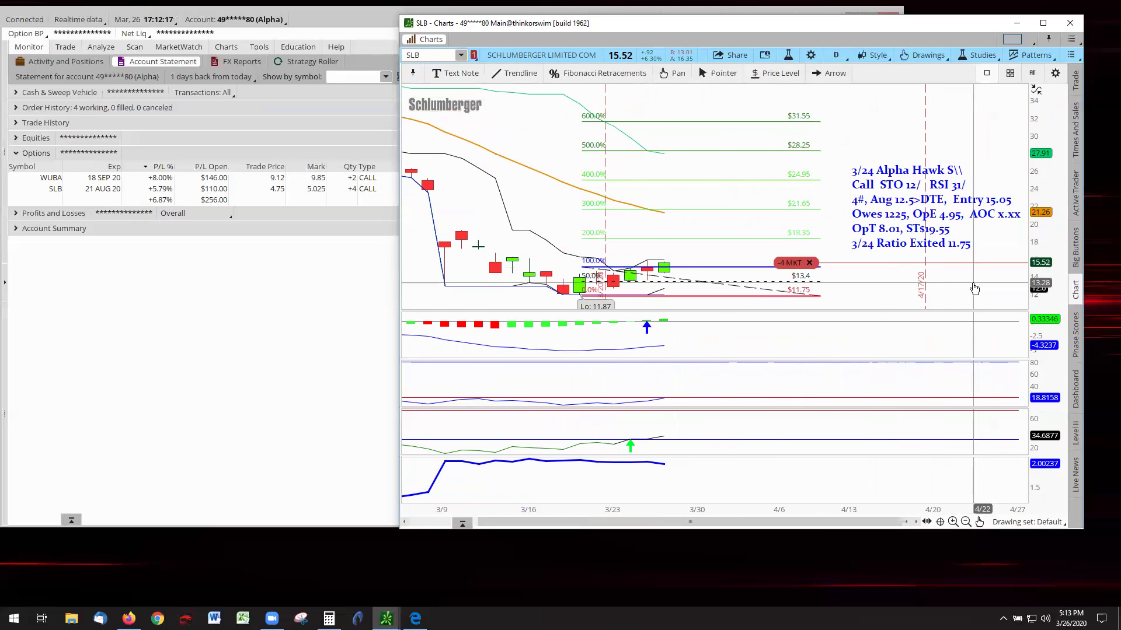
{"action": "mouse_move", "coordinate": [974, 288]}
{"action": "left_mouse_down"}
{"action": "mouse_move", "coordinate": [975, 279]}
{"action": "mouse_move", "coordinate": [960, 283]}
{"action": "left_mouse_up"}
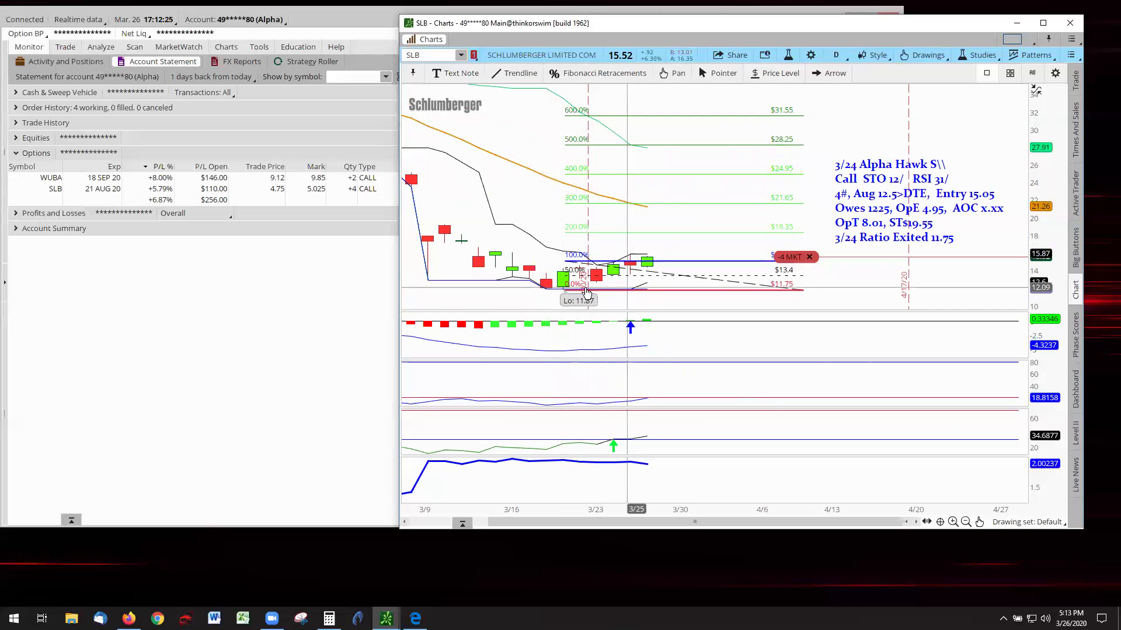
{"action": "mouse_move", "coordinate": [649, 294]}
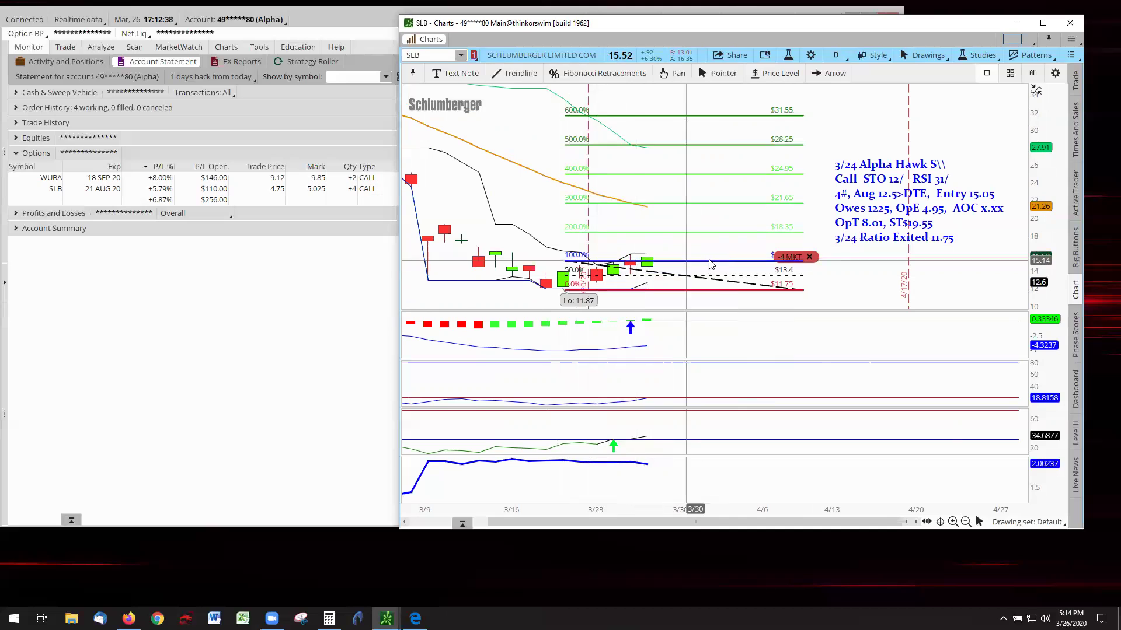
{"action": "left_click_drag", "start_coordinate": [727, 244], "coordinate": [694, 247]}
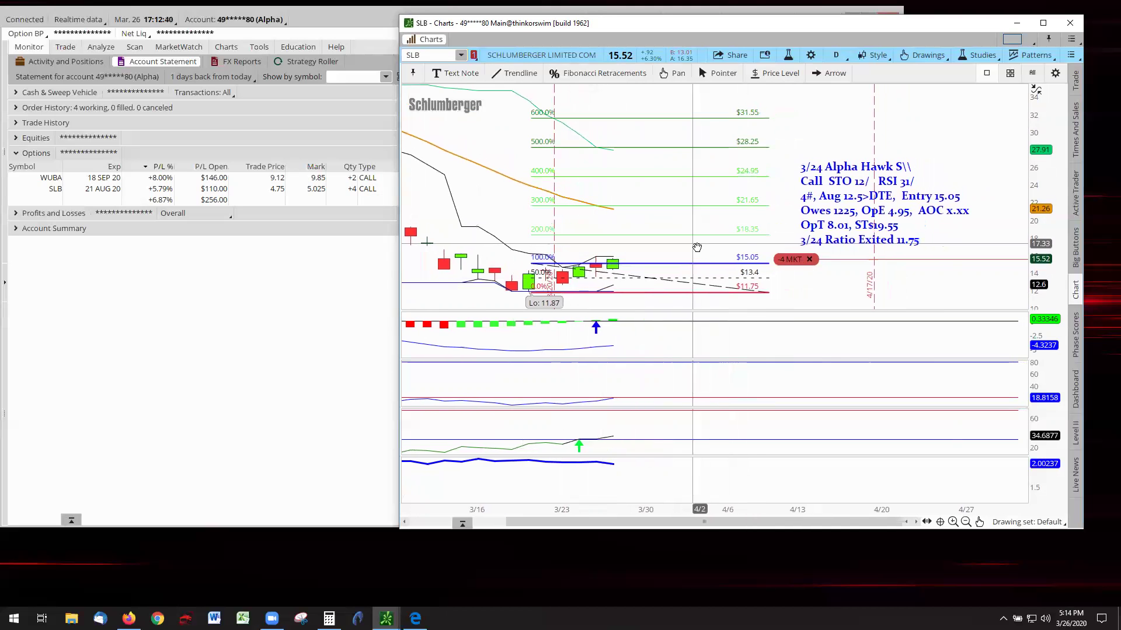
{"action": "mouse_move", "coordinate": [752, 267]}
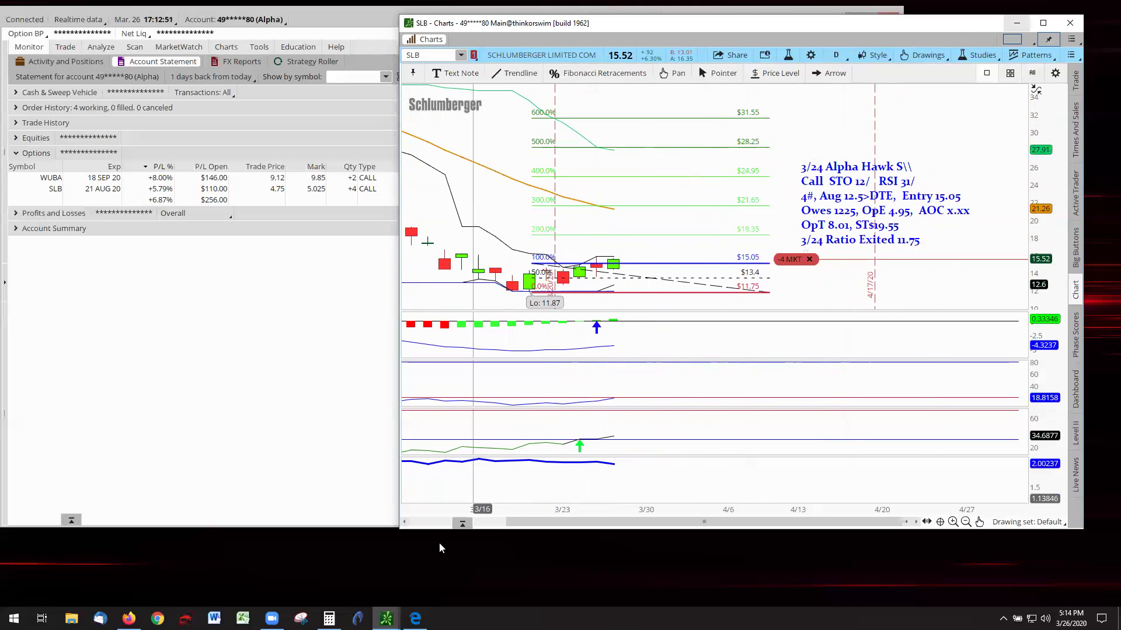
- Switch to the Microsoft Edge window with the Losers Become Winners page for March 26
{"action": "mouse_move", "coordinate": [415, 619]}
{"action": "left_click", "coordinate": [415, 580]}
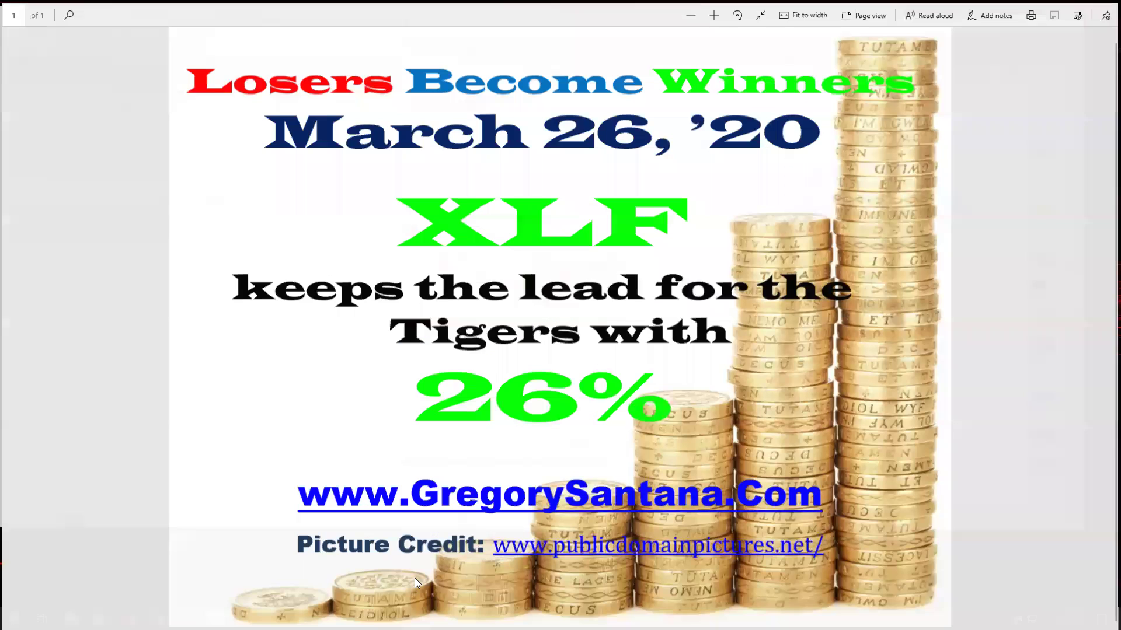